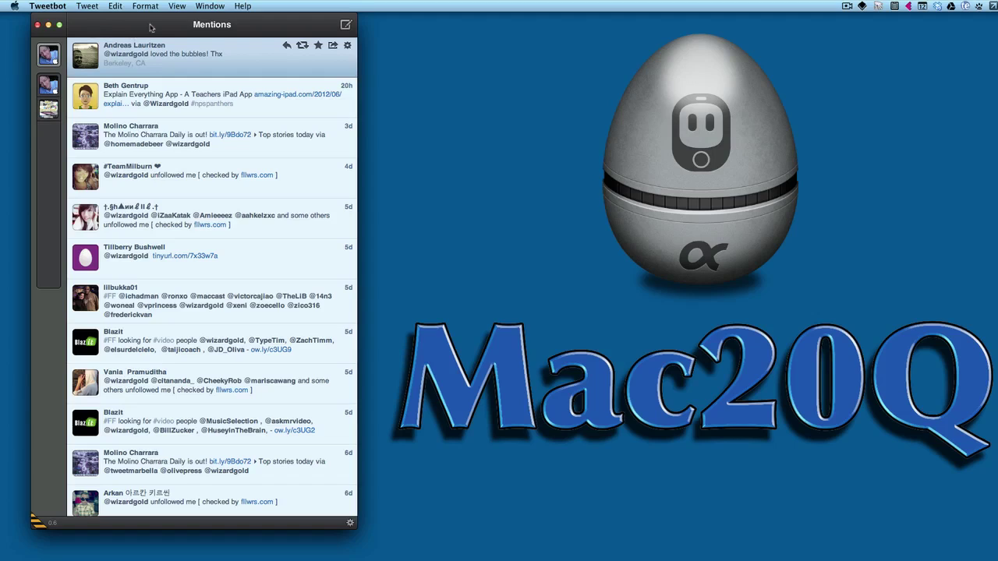
Start adding another Twitter account in the account preferences and continue to Twitter's authorization page
{"action": "left_click", "coordinate": [48, 5]}
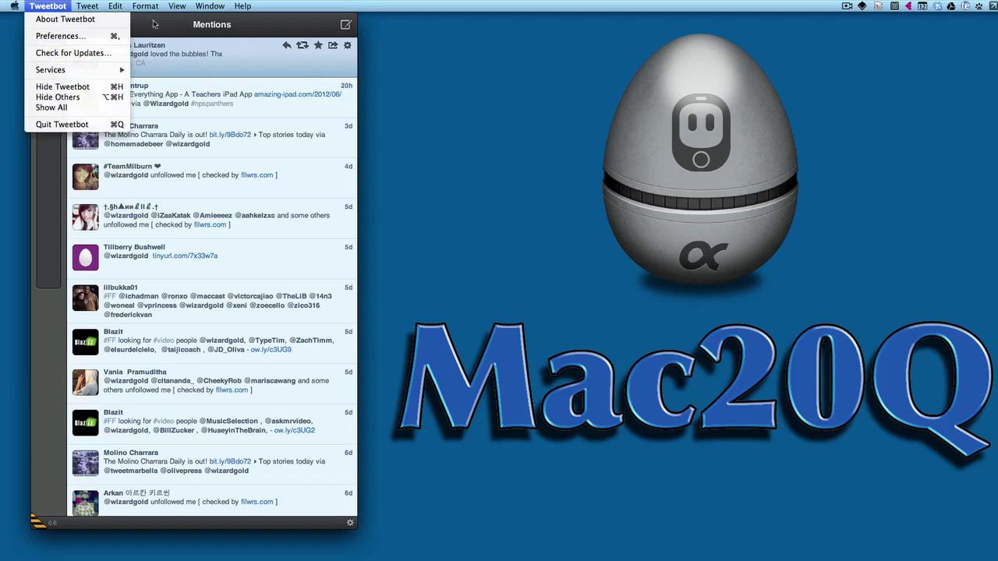
{"action": "left_click", "coordinate": [99, 36]}
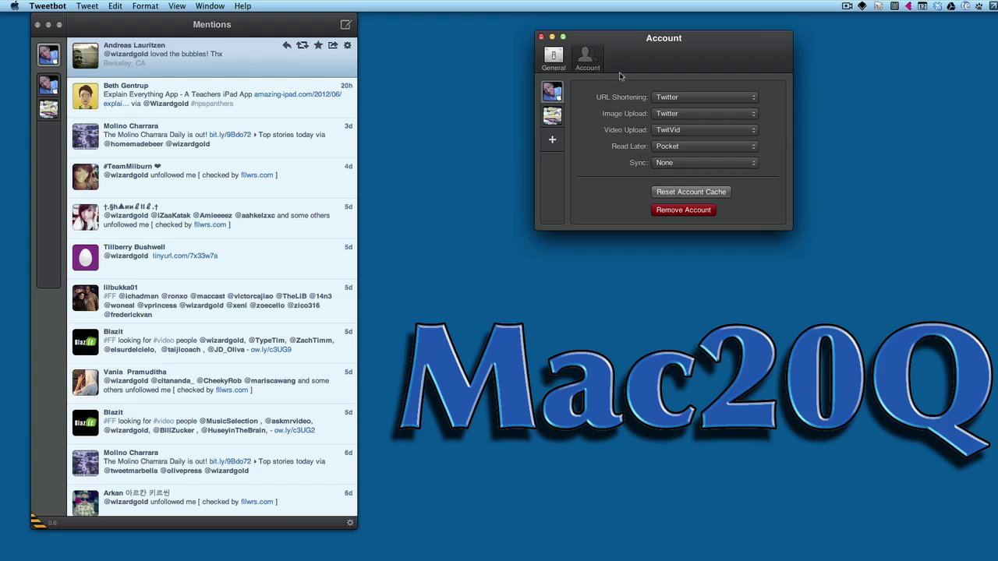
{"action": "left_click", "coordinate": [553, 140]}
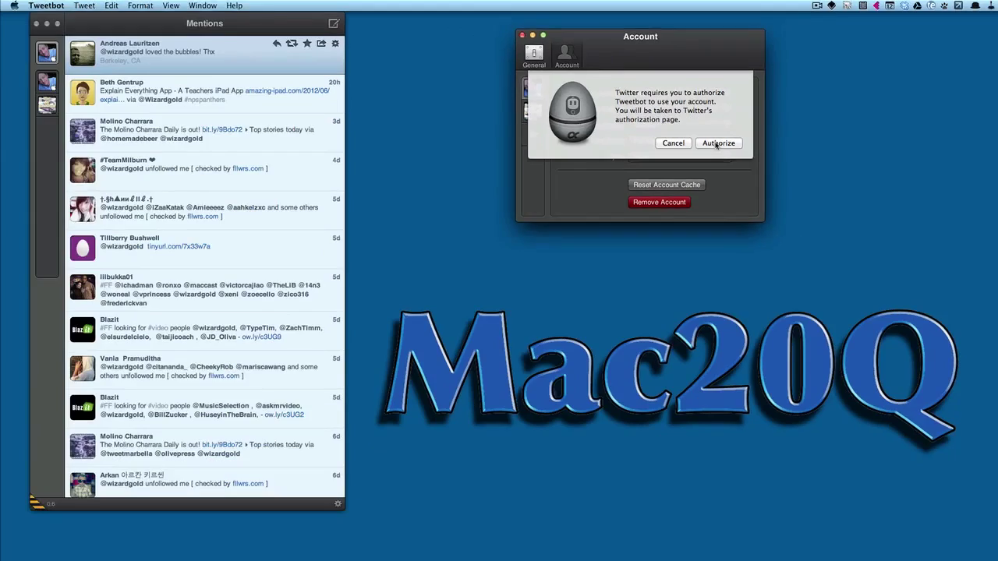
{"action": "left_click", "coordinate": [743, 321]}
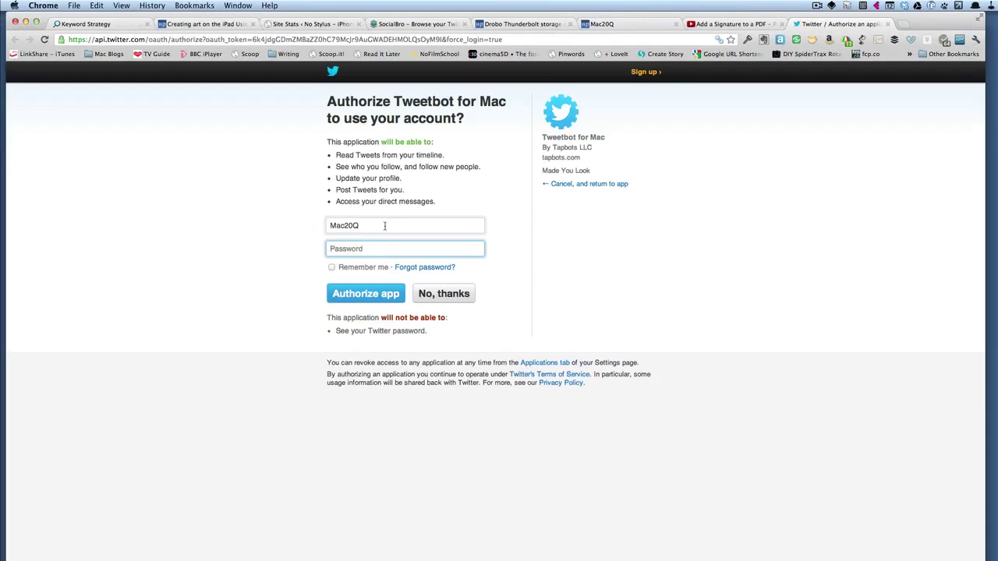
Authorize Tweetbot for Mac on the Twitter account and launch Tweetbot, remembering the choice for all links of this type
{"action": "left_click", "coordinate": [365, 294]}
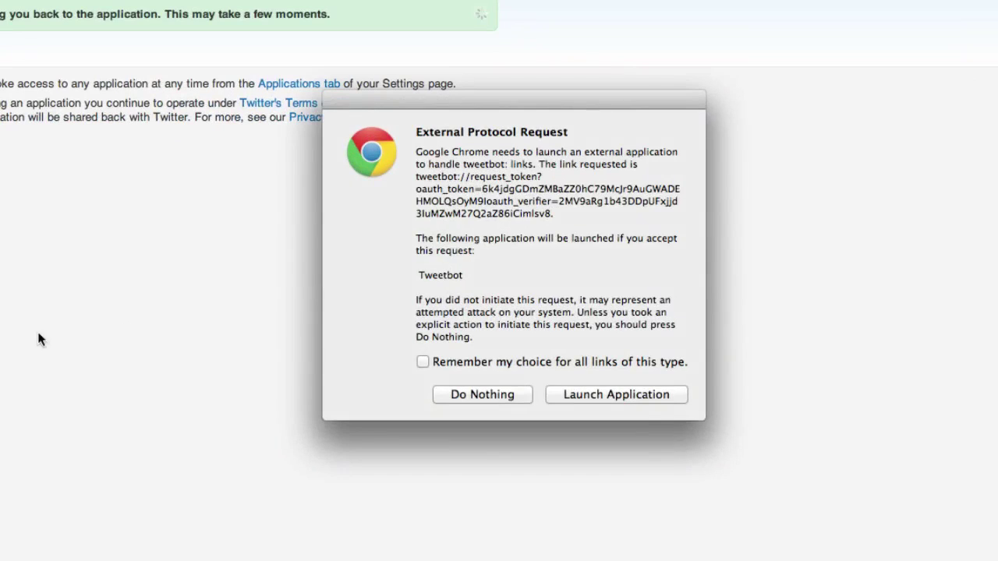
{"action": "left_click", "coordinate": [423, 362]}
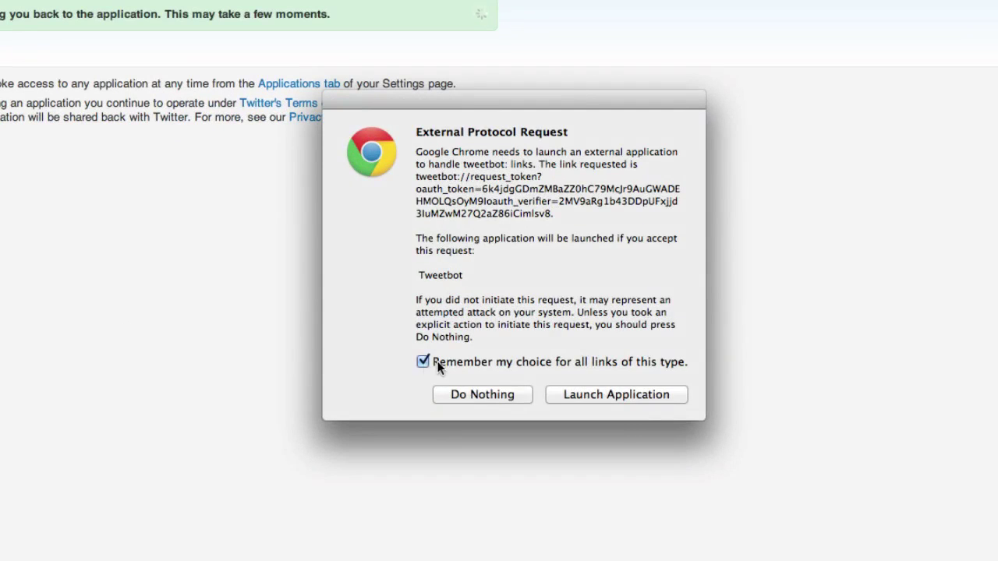
{"action": "left_click", "coordinate": [588, 391]}
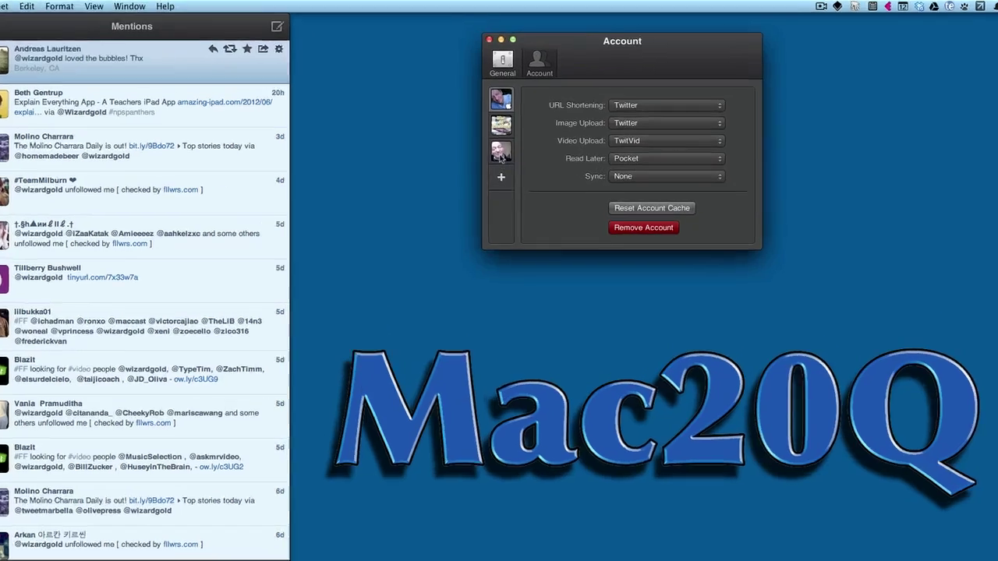
Examine the URL shortening and image upload services offered for the newly added account
{"action": "left_click", "coordinate": [501, 155]}
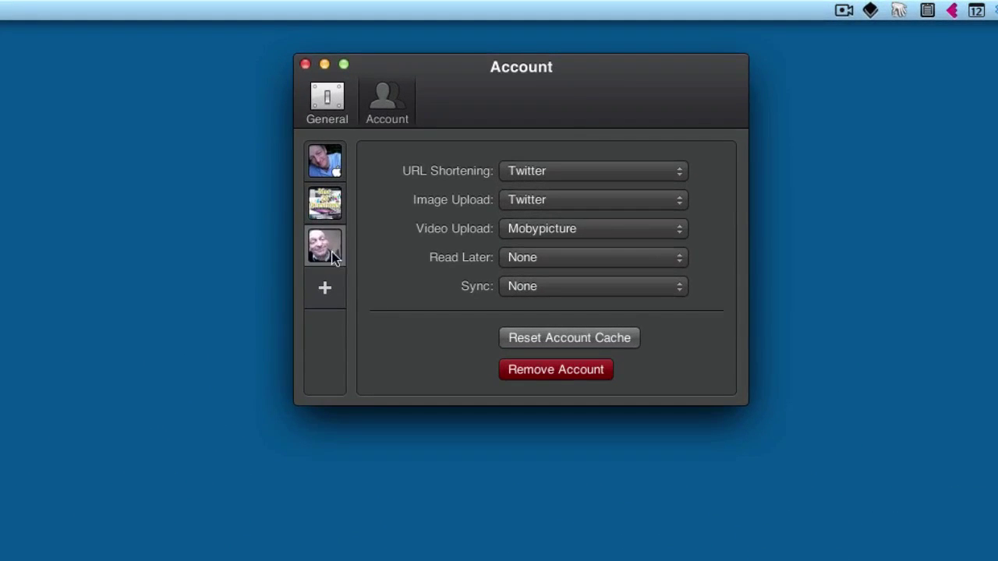
{"action": "left_click", "coordinate": [644, 171]}
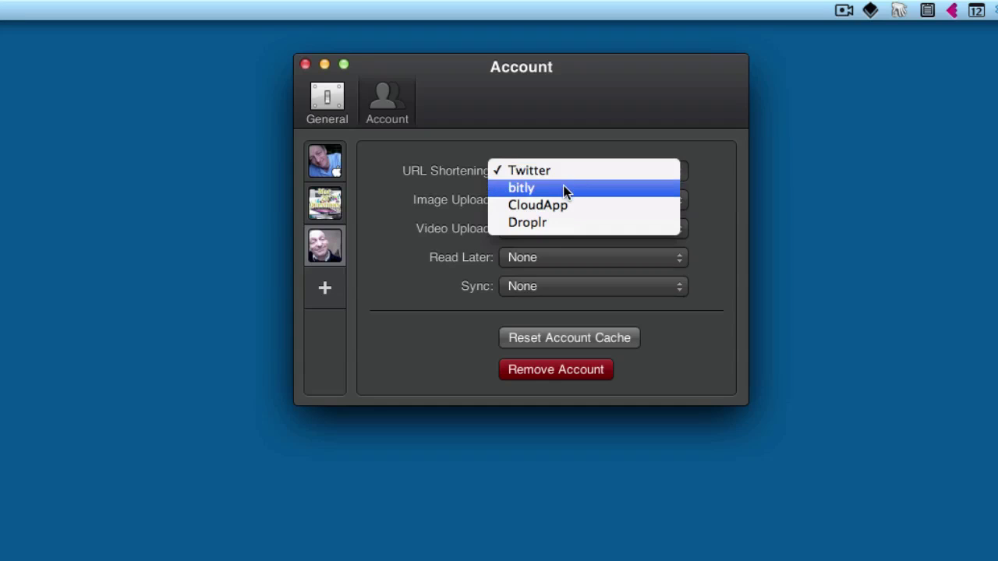
{"action": "left_click", "coordinate": [705, 171]}
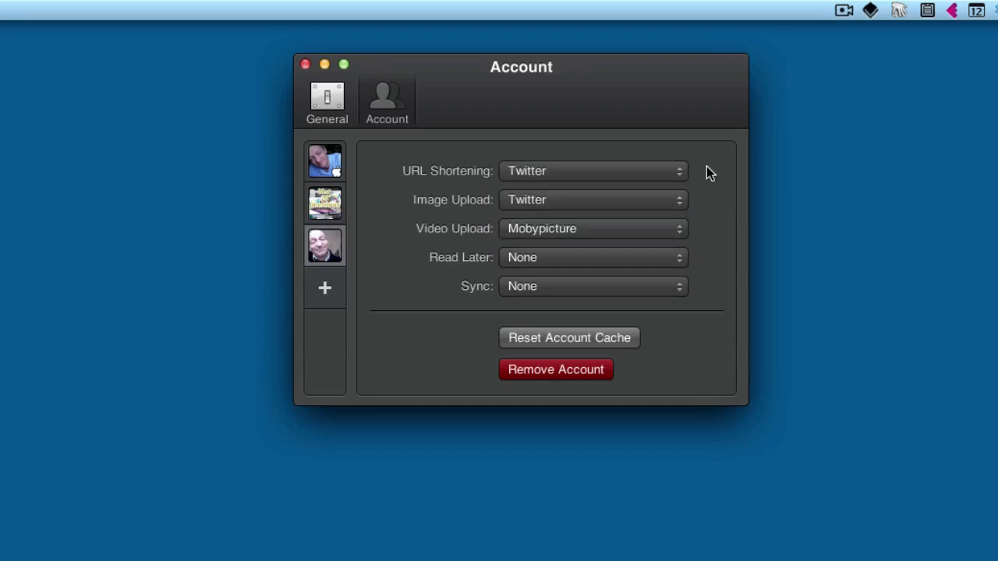
{"action": "left_click", "coordinate": [570, 201]}
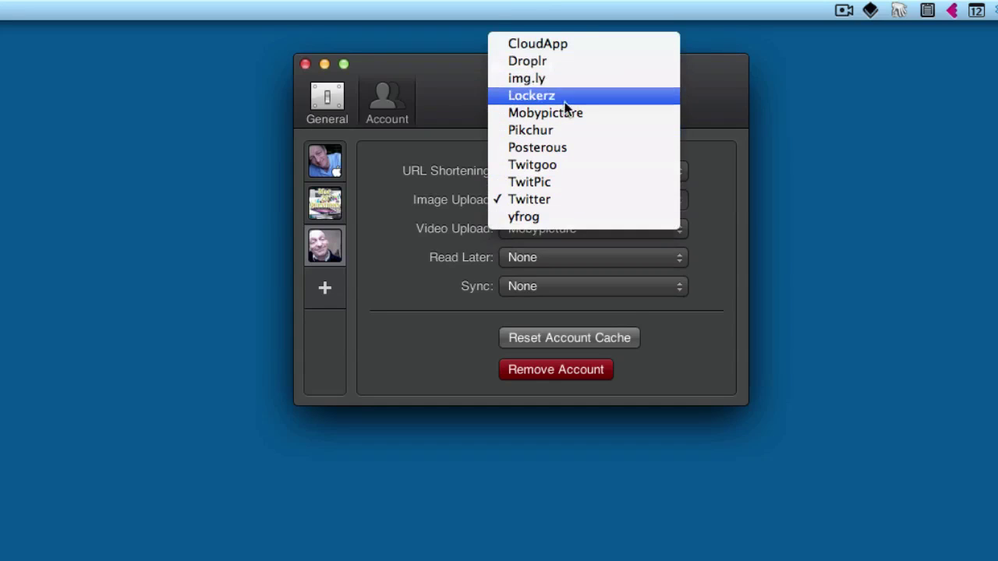
{"action": "left_click", "coordinate": [711, 167]}
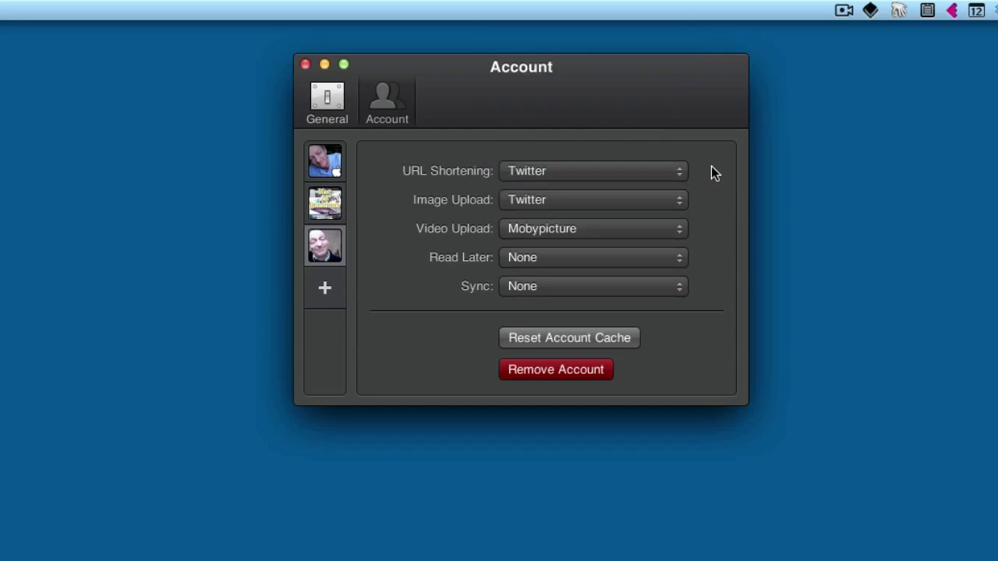
Try to set the new account's video upload to Droplr and its read-later service to Pocket, cancelling both logins
{"action": "left_click", "coordinate": [615, 227]}
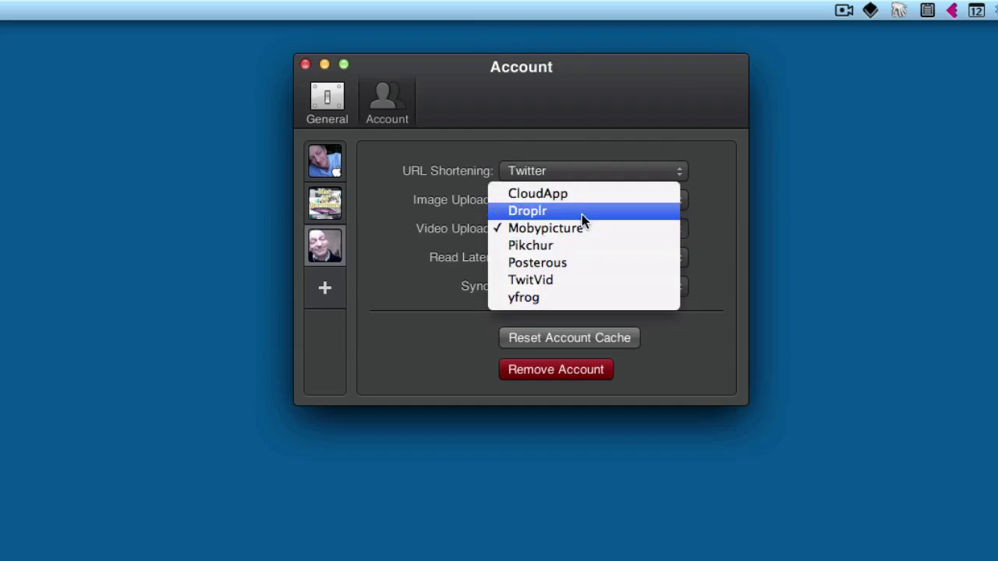
{"action": "left_click", "coordinate": [581, 218]}
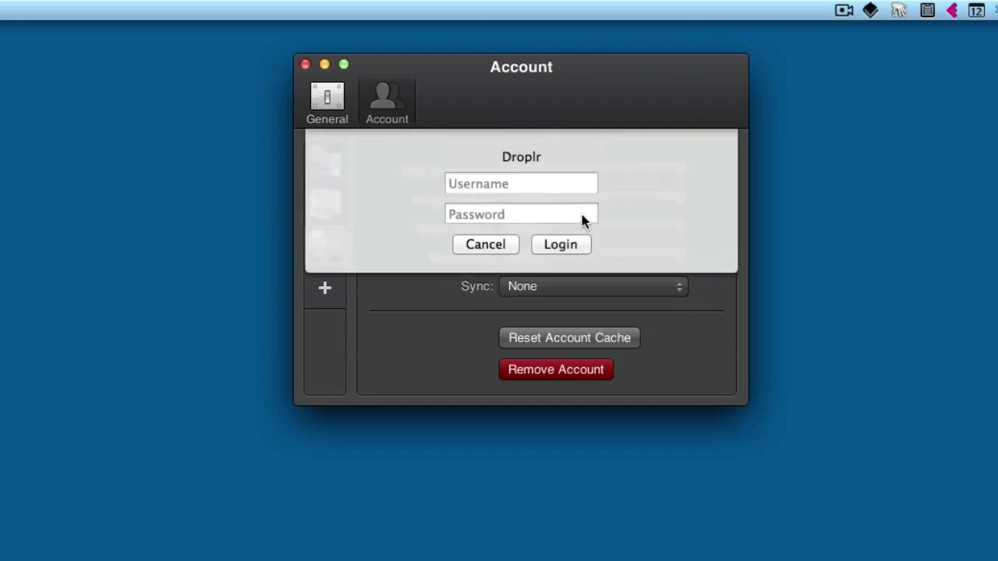
{"action": "left_click", "coordinate": [495, 249]}
{"action": "left_click", "coordinate": [583, 258]}
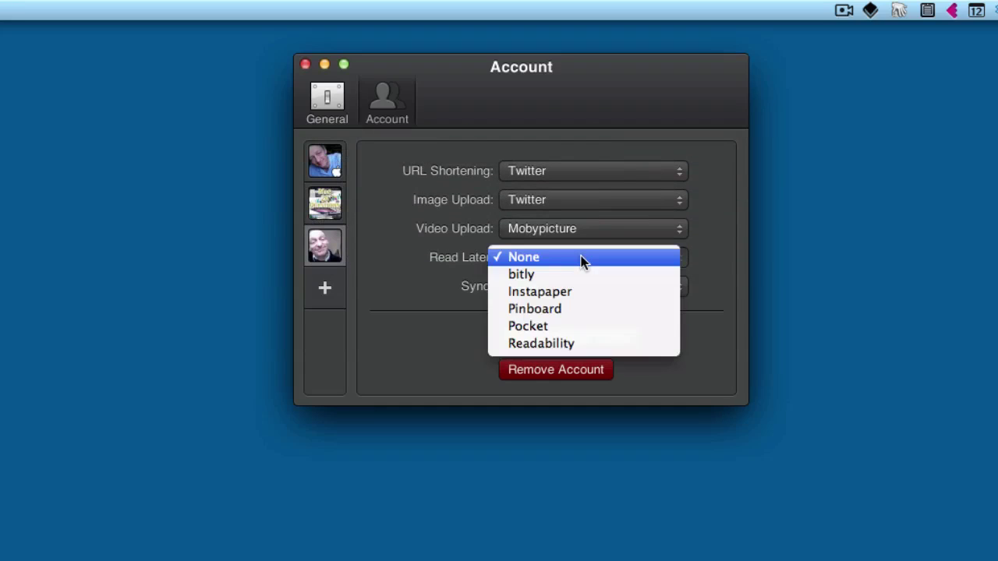
{"action": "left_click", "coordinate": [590, 328]}
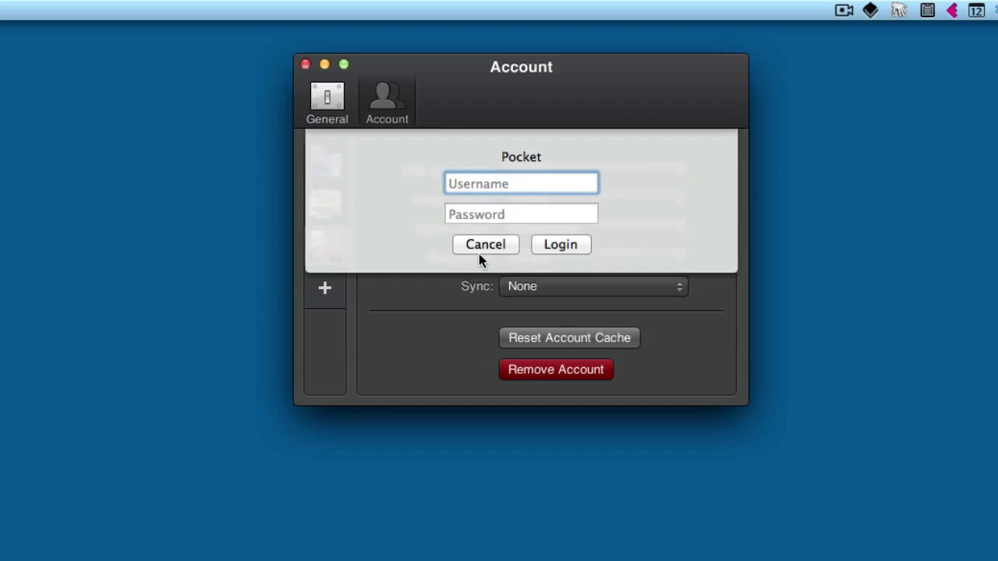
{"action": "left_click", "coordinate": [481, 250]}
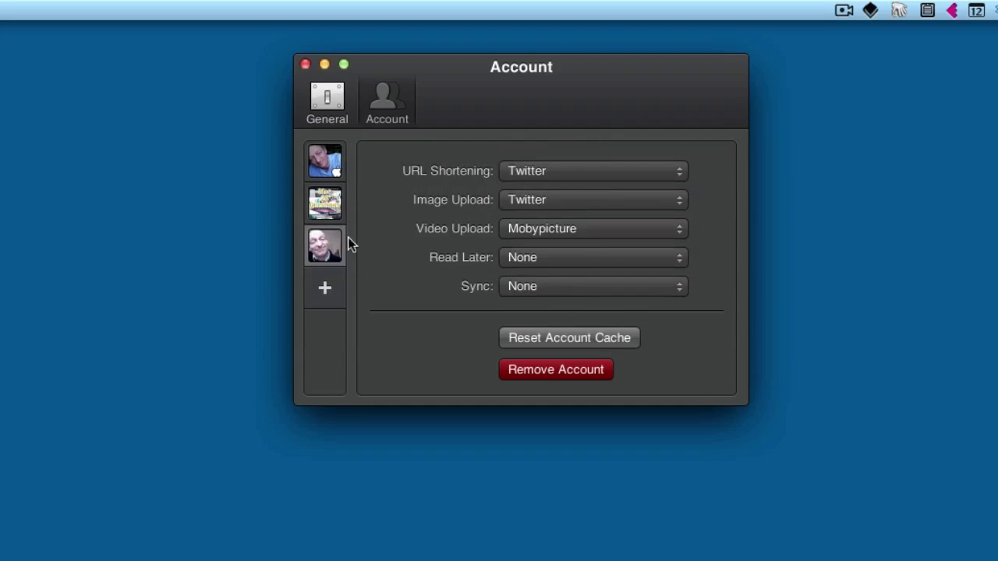
Review the first account's service settings and the sound options in the general preferences
{"action": "left_click", "coordinate": [327, 165]}
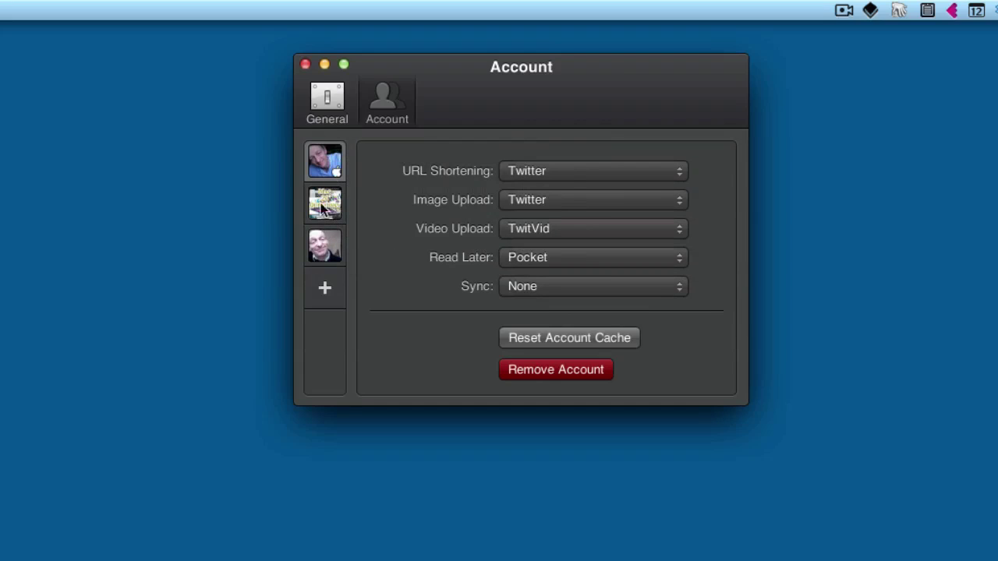
{"action": "key", "text": "super+1"}
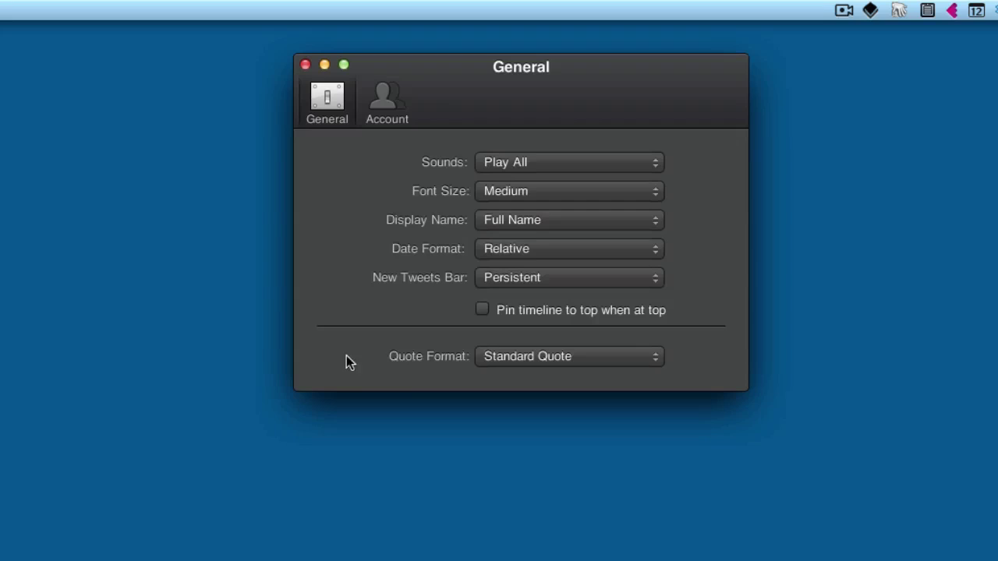
{"action": "left_click", "coordinate": [563, 169]}
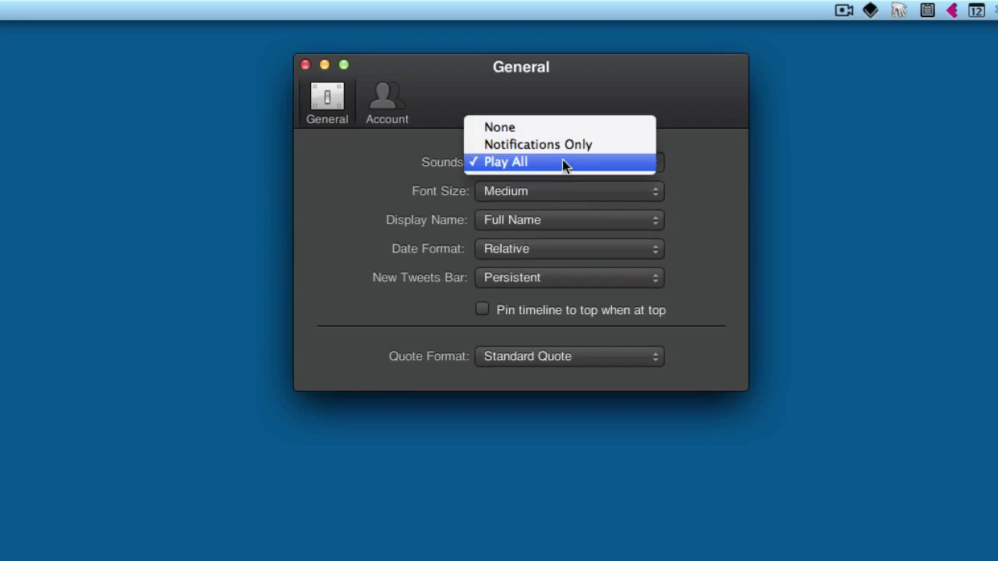
{"action": "left_click", "coordinate": [715, 157]}
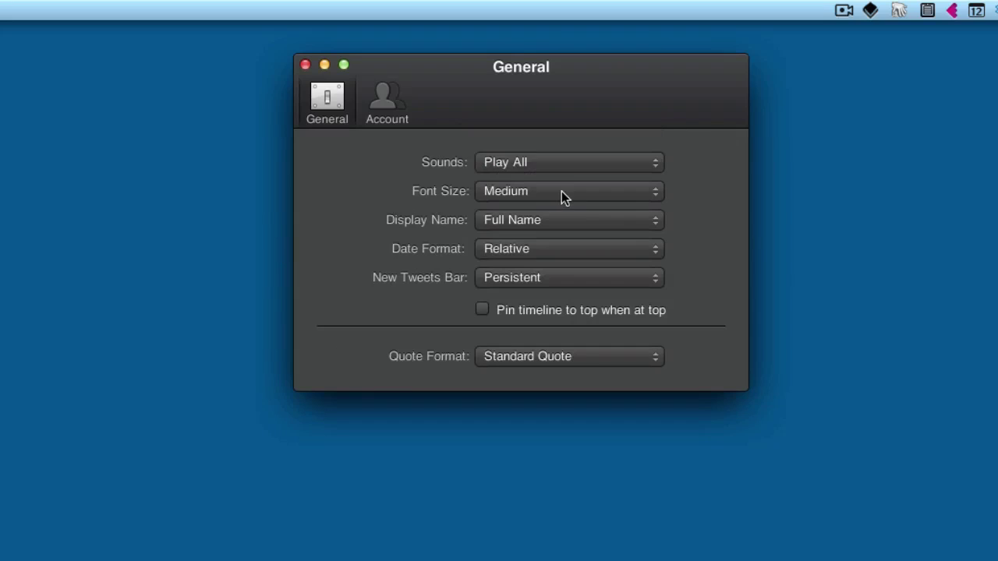
Increase the font size to Large and finally to Huge in the general preferences
{"action": "left_click", "coordinate": [561, 191]}
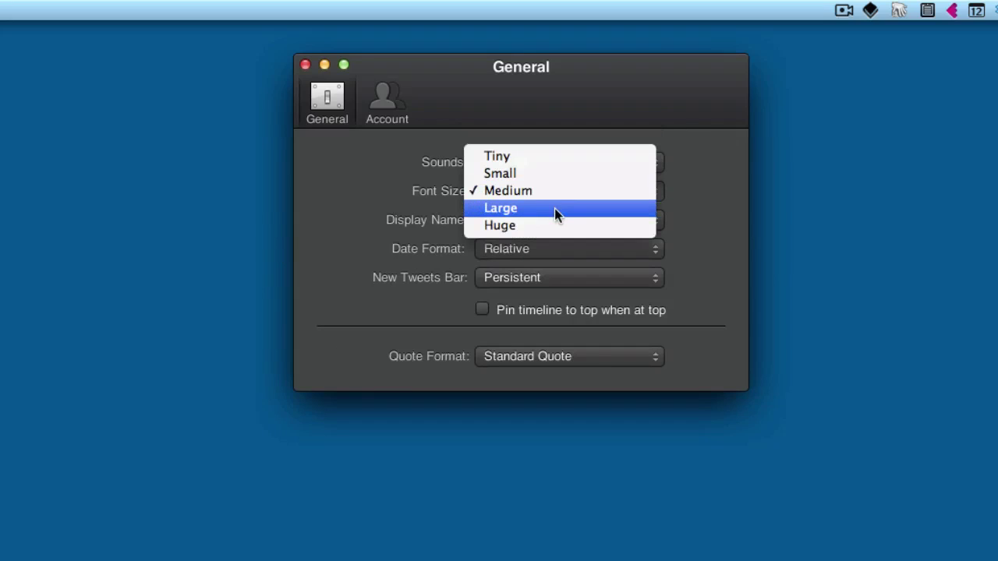
{"action": "left_click", "coordinate": [554, 208]}
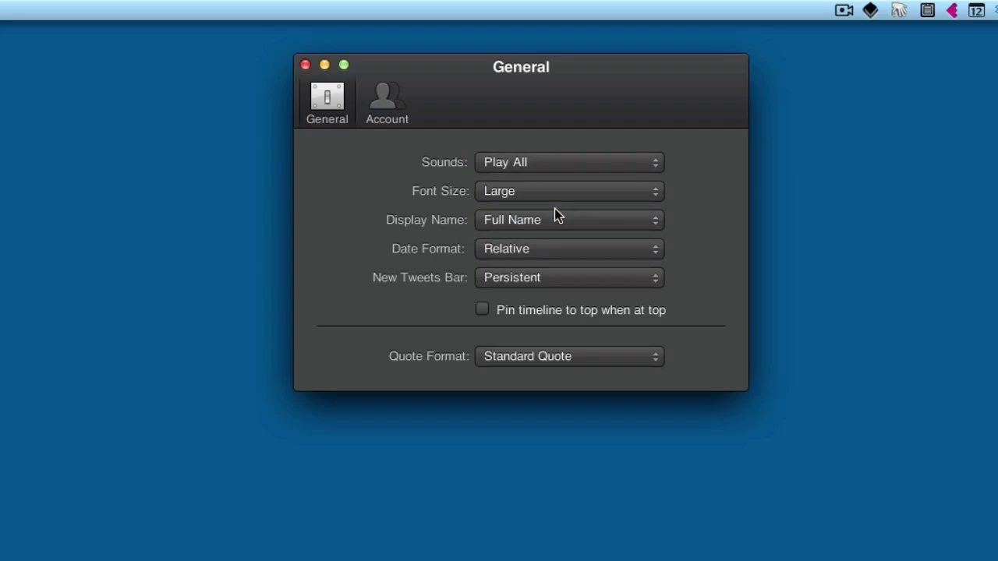
{"action": "left_click", "coordinate": [554, 190]}
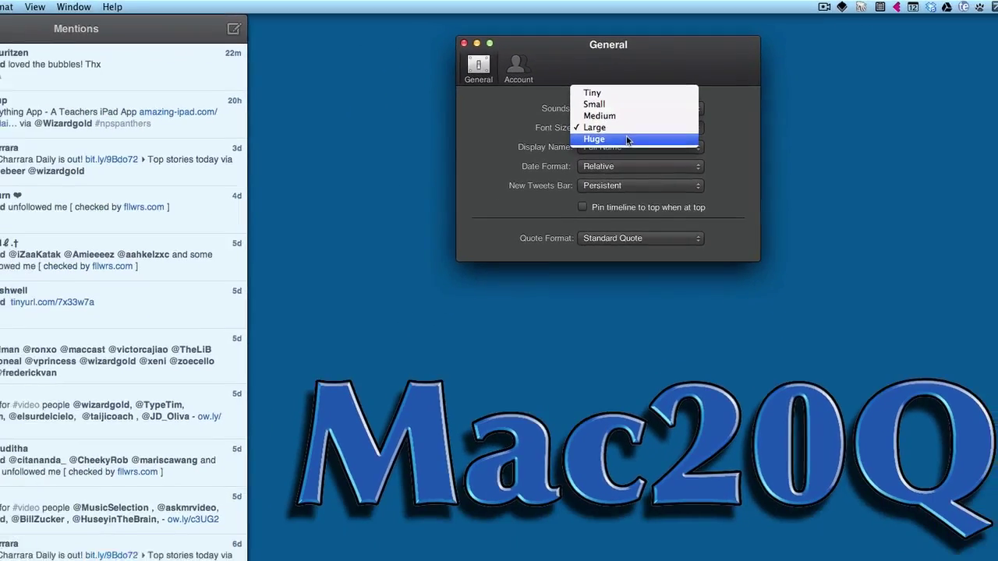
{"action": "left_click", "coordinate": [627, 140]}
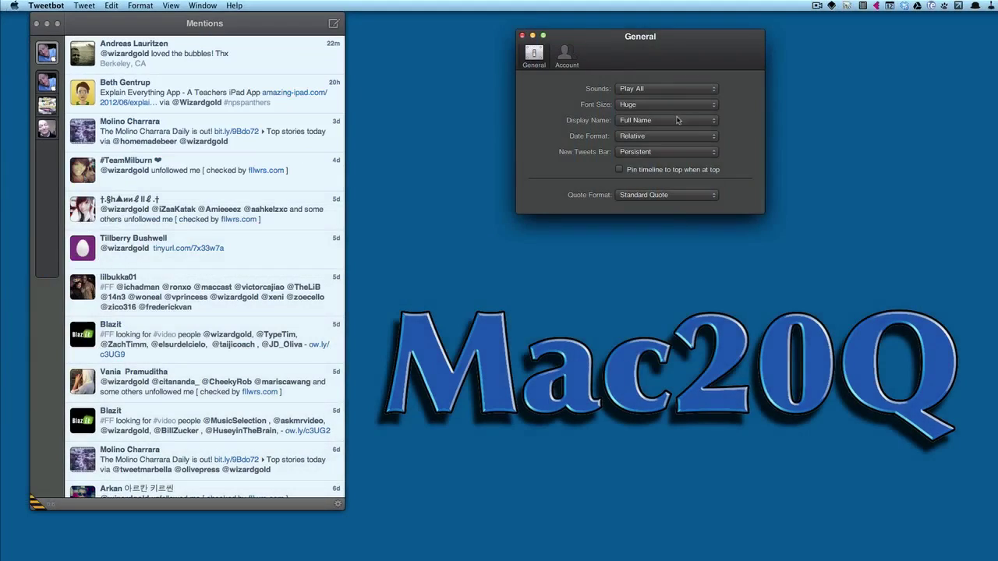
Set the display name to Both and the date format to Absolute
{"action": "left_click", "coordinate": [690, 120]}
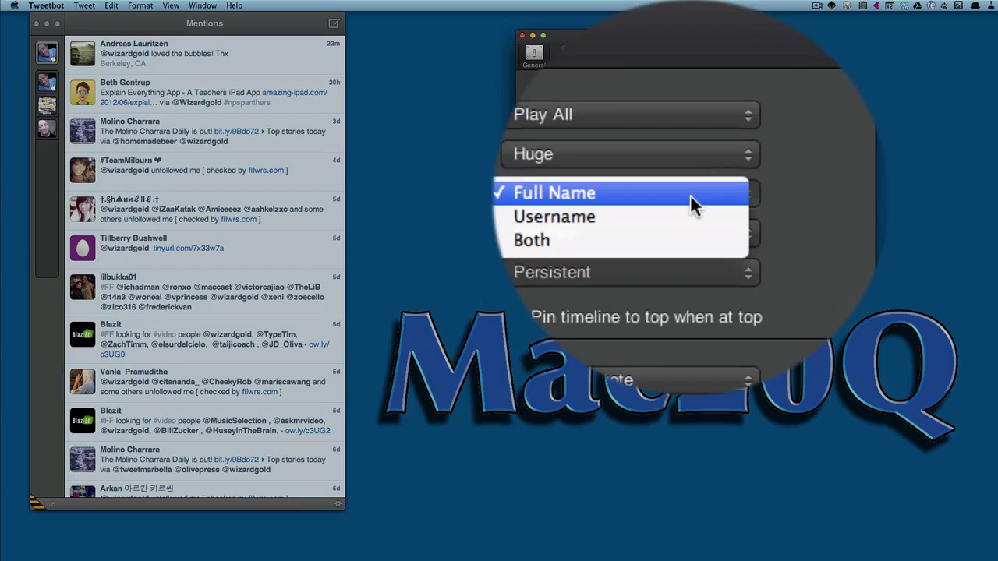
{"action": "left_click", "coordinate": [662, 197]}
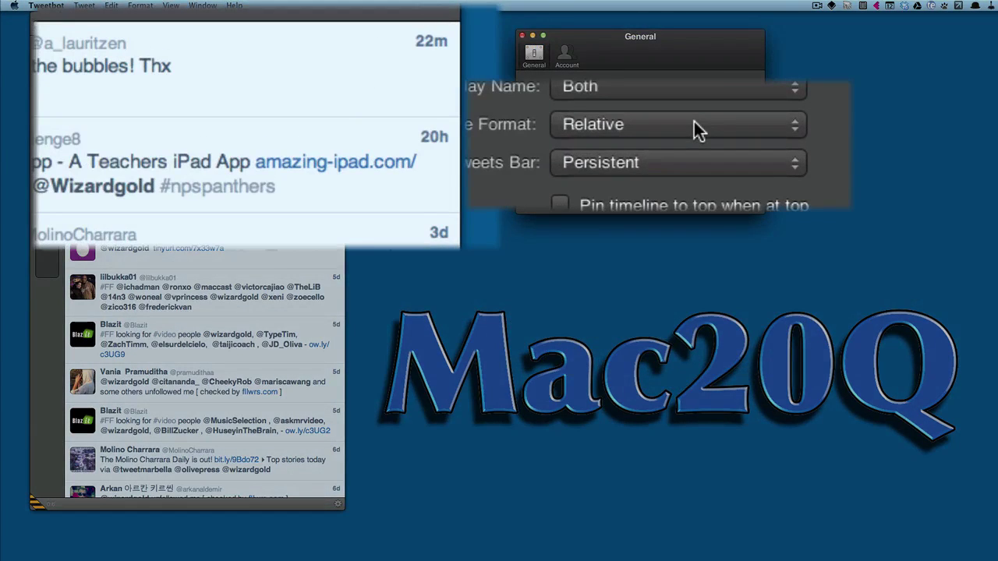
{"action": "left_click", "coordinate": [675, 137]}
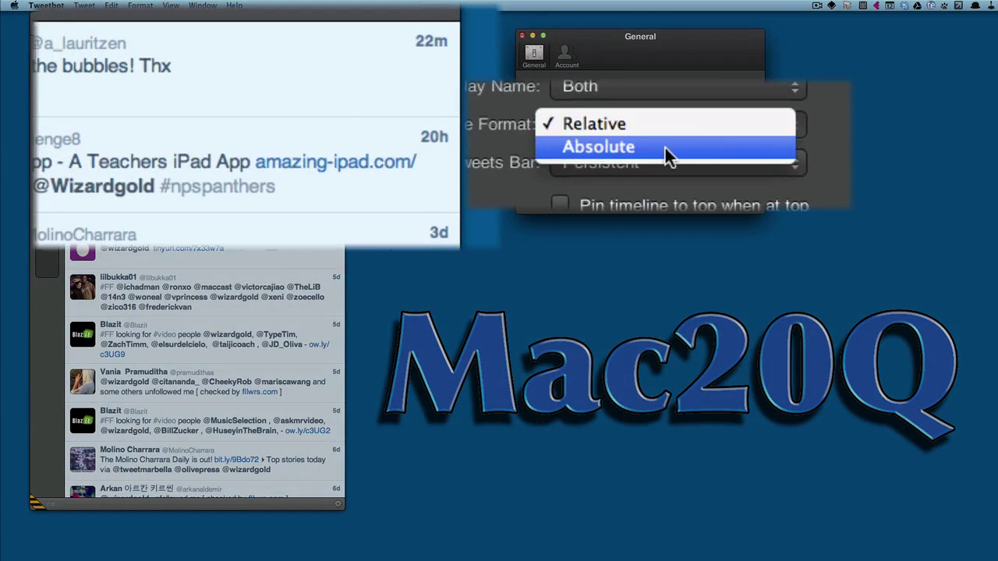
{"action": "left_click", "coordinate": [665, 147]}
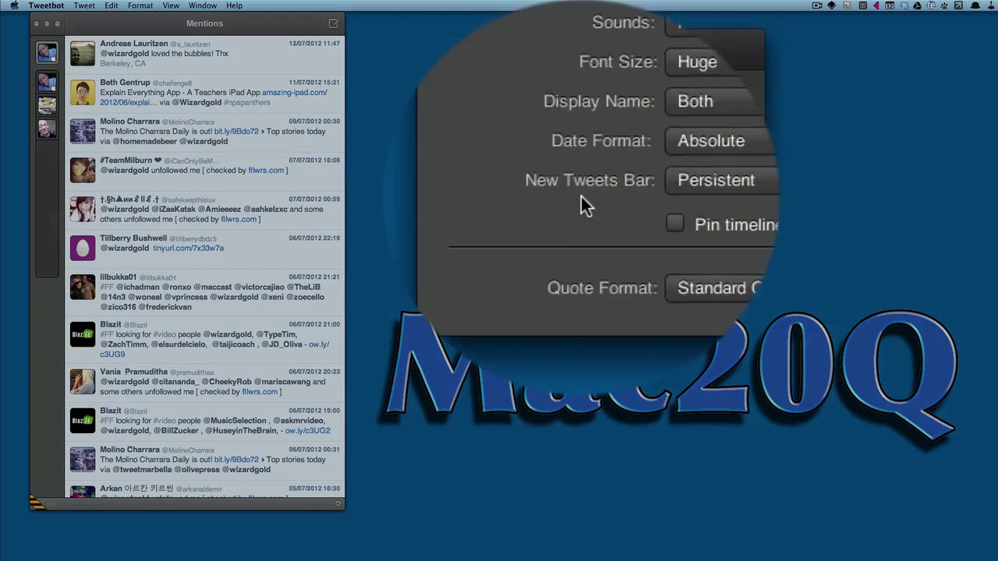
{"action": "left_click", "coordinate": [663, 196]}
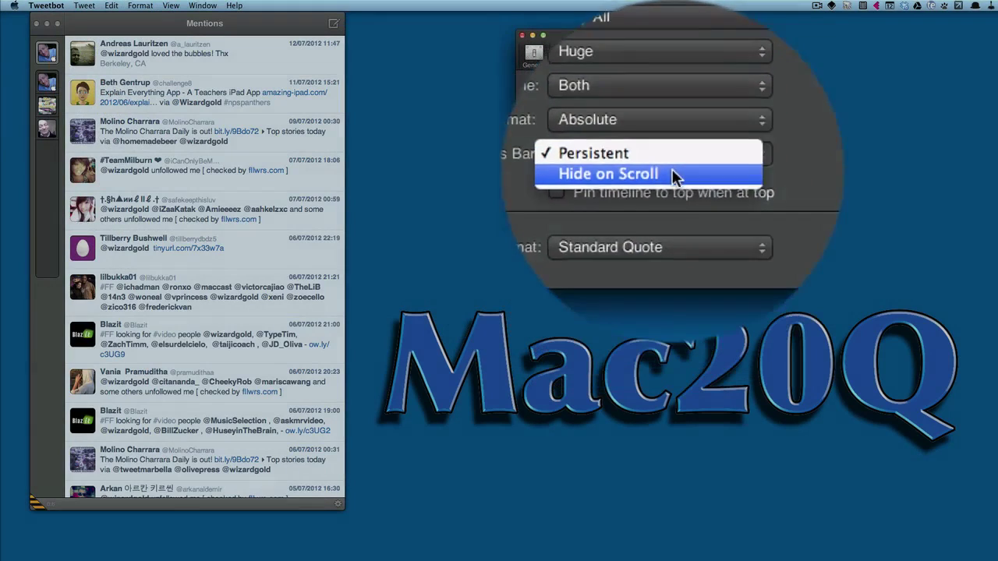
{"action": "left_click", "coordinate": [672, 202]}
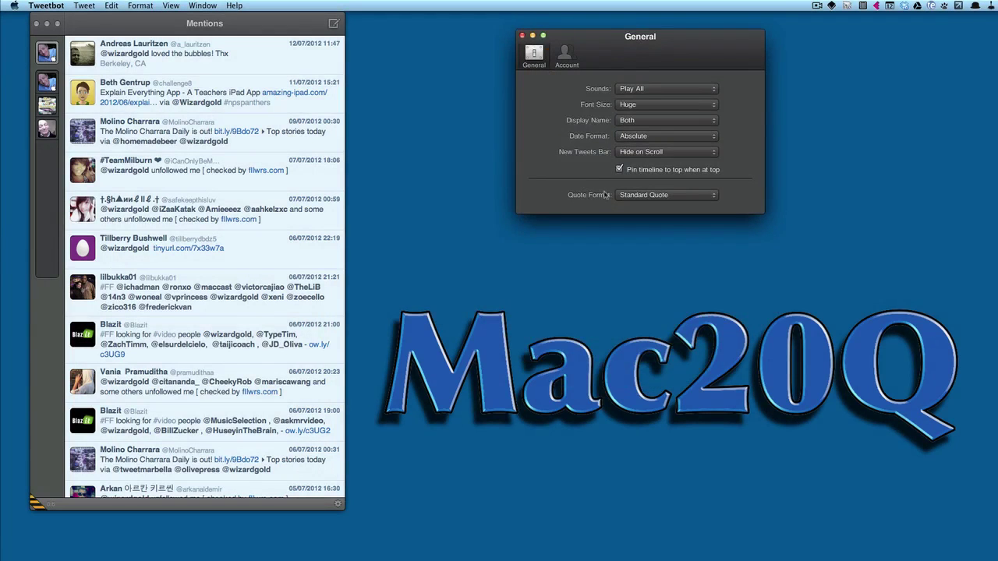
{"action": "left_click", "coordinate": [671, 197]}
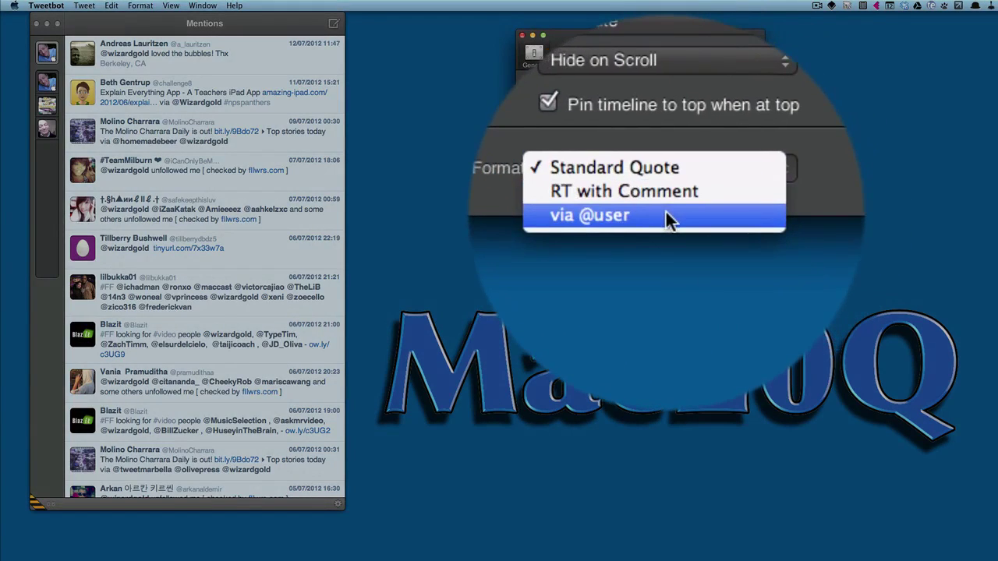
{"action": "left_click", "coordinate": [666, 219]}
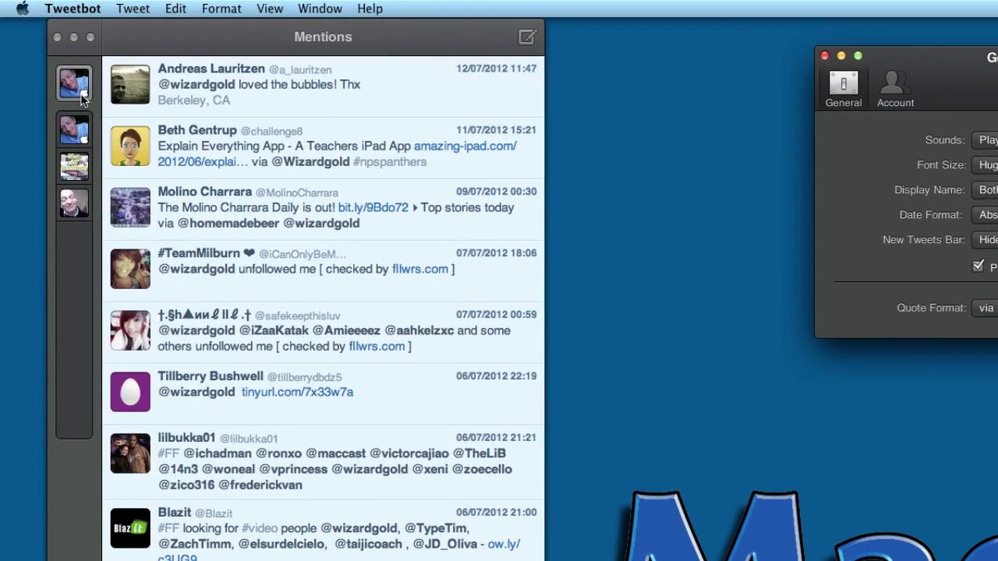
Return to the main window, switch to the first account and show its timeline
{"action": "left_click", "coordinate": [71, 133]}
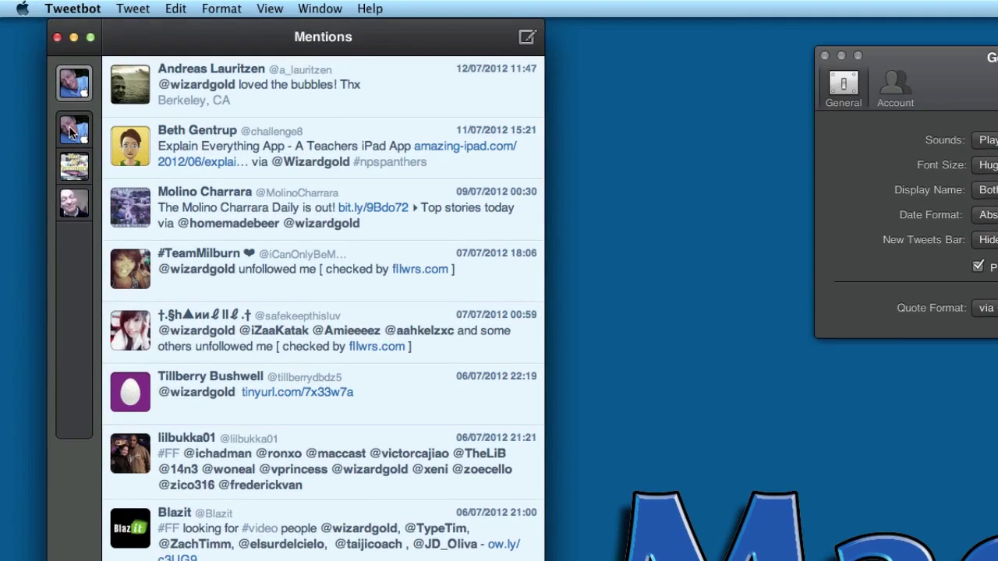
{"action": "left_click", "coordinate": [72, 132]}
{"action": "left_click", "coordinate": [74, 127]}
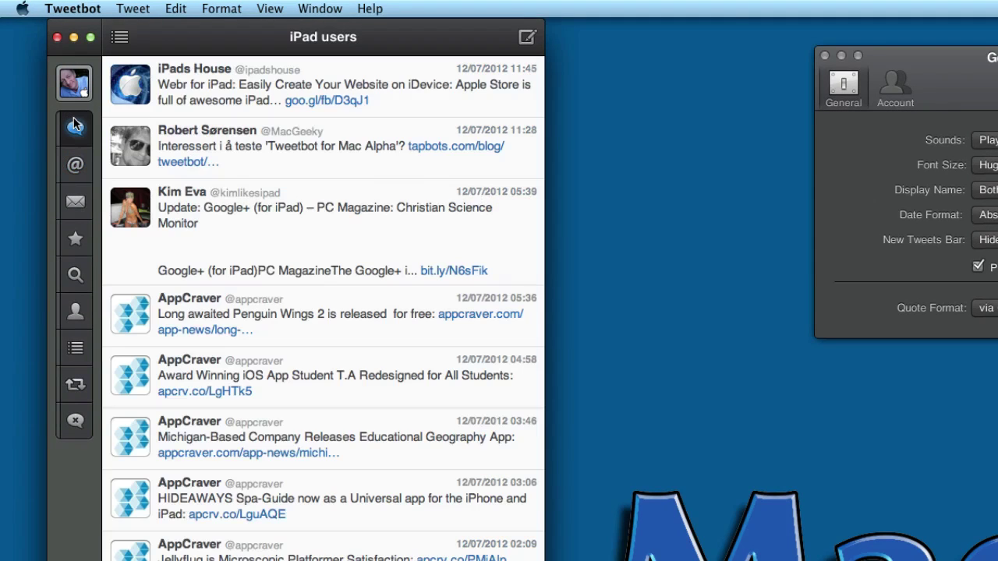
Switch from the iPad users list to the account's main Timeline and show its newest tweets
{"action": "scroll", "coordinate": [305, 372], "scroll_direction": "up", "scroll_amount": 3}
{"action": "left_click", "coordinate": [116, 44]}
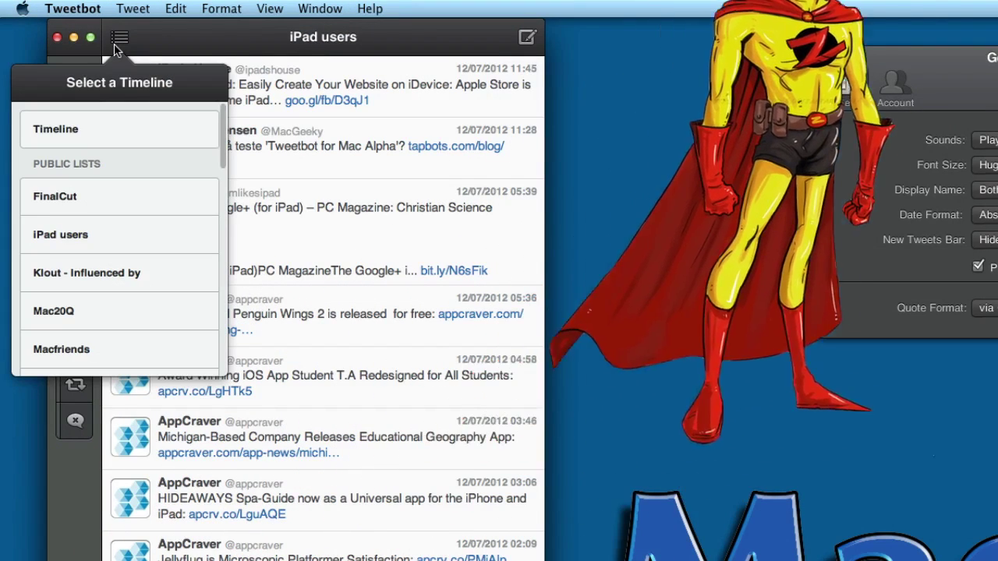
{"action": "left_click", "coordinate": [112, 122]}
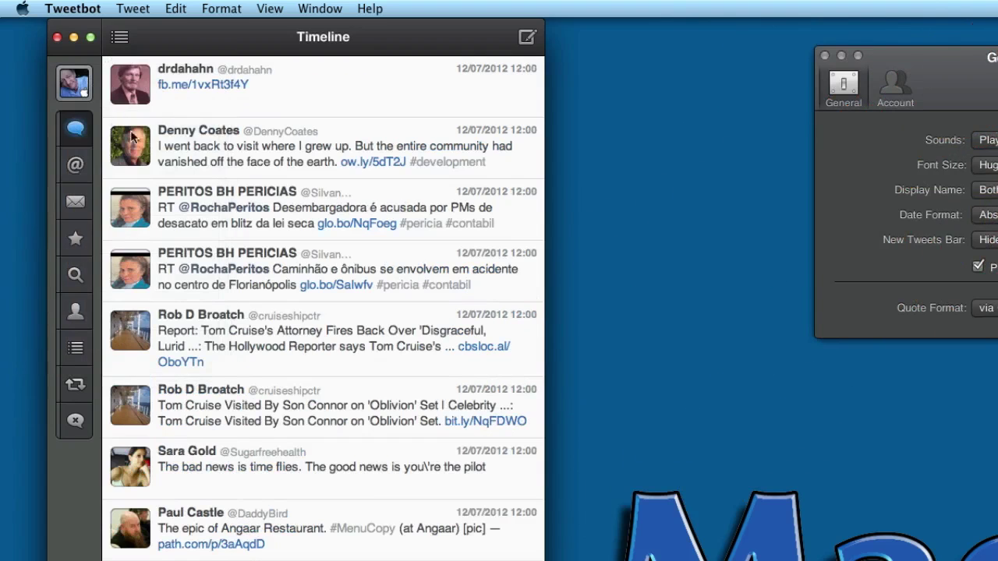
{"action": "scroll", "coordinate": [343, 298], "scroll_direction": "up", "scroll_amount": 15}
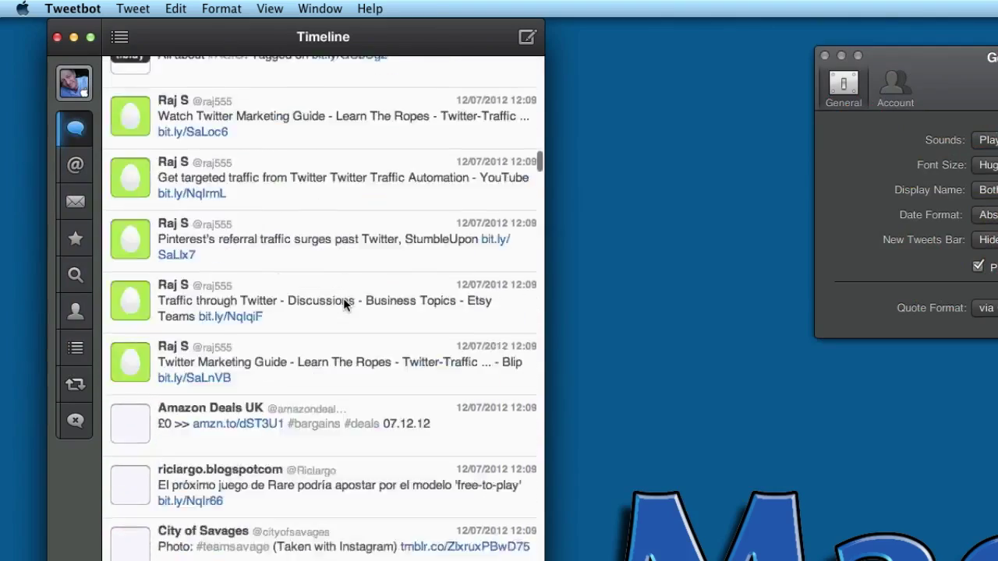
{"action": "scroll", "coordinate": [344, 301], "scroll_direction": "up", "scroll_amount": 10}
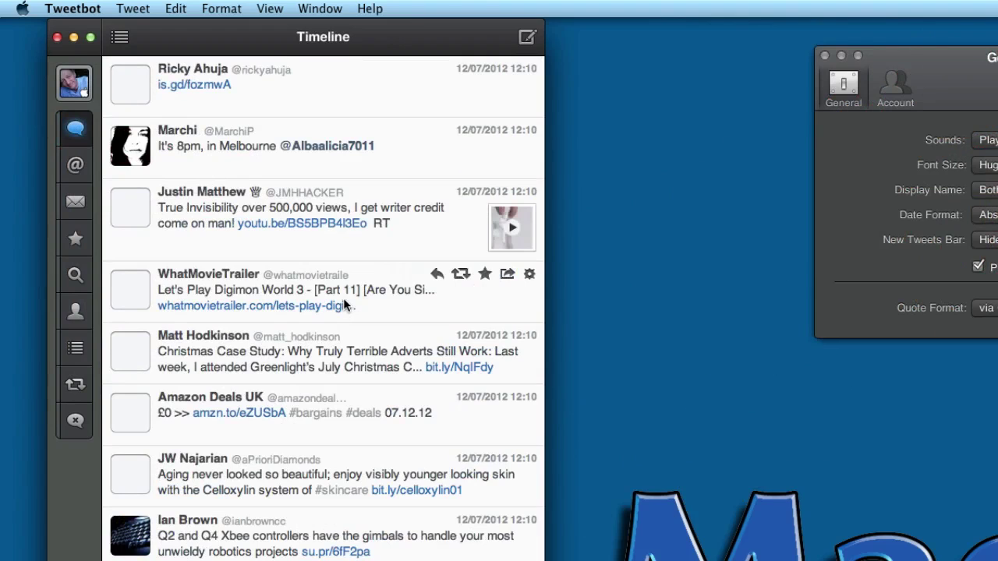
Look through the public and followed lists and show the Geeks list as the timeline
{"action": "left_click", "coordinate": [119, 37]}
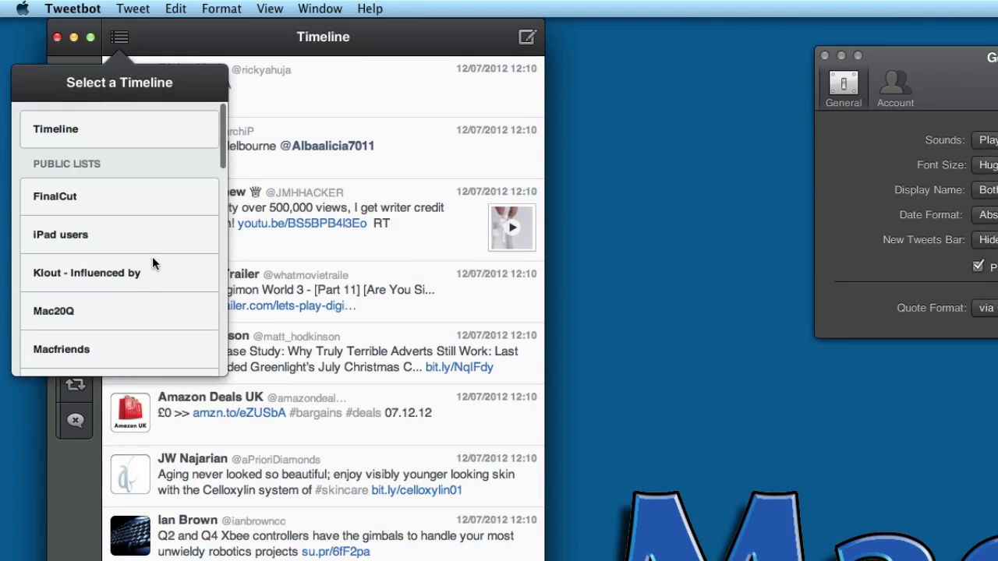
{"action": "scroll", "coordinate": [128, 286], "scroll_direction": "down", "scroll_amount": 8}
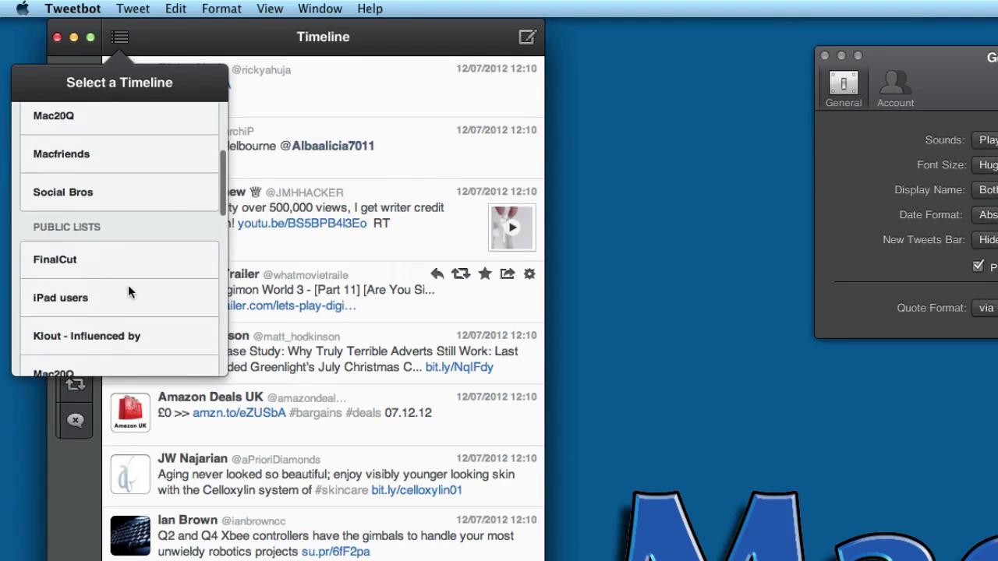
{"action": "scroll", "coordinate": [128, 285], "scroll_direction": "down", "scroll_amount": 5}
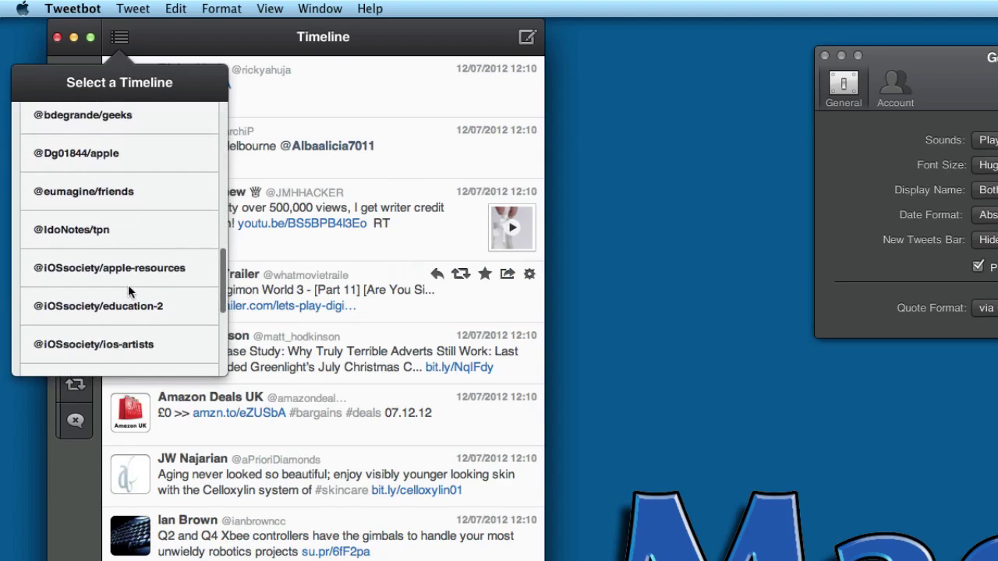
{"action": "scroll", "coordinate": [156, 195], "scroll_direction": "up", "scroll_amount": 3}
{"action": "left_click", "coordinate": [162, 169]}
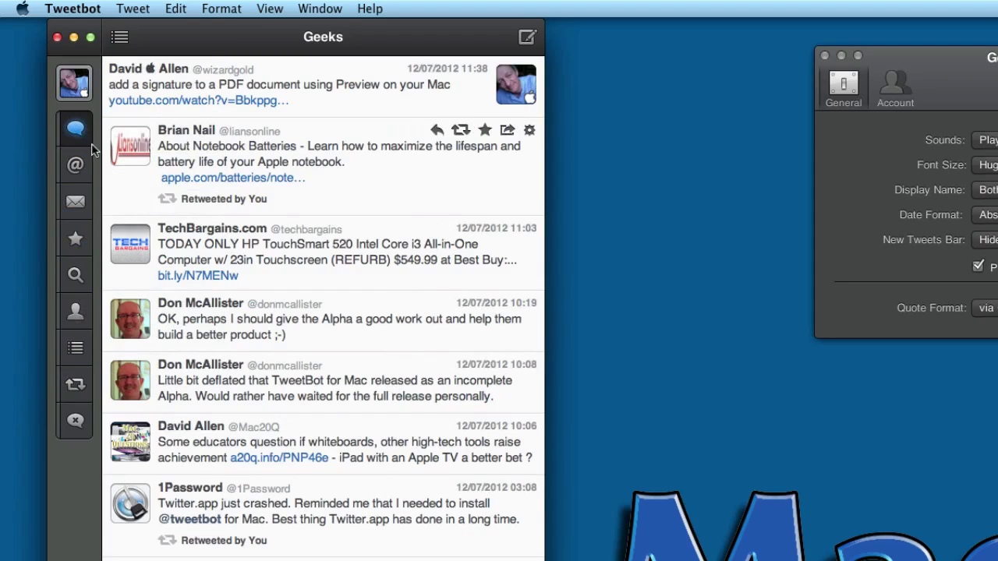
View the account's mentions, direct messages and favorites, and show the overview of saved searches
{"action": "left_click", "coordinate": [69, 169]}
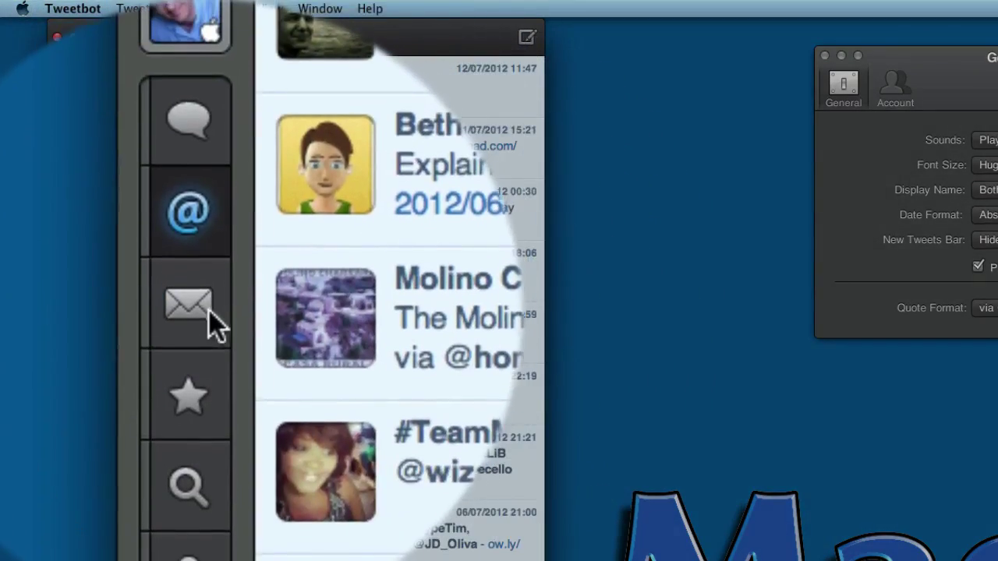
{"action": "left_click", "coordinate": [75, 203]}
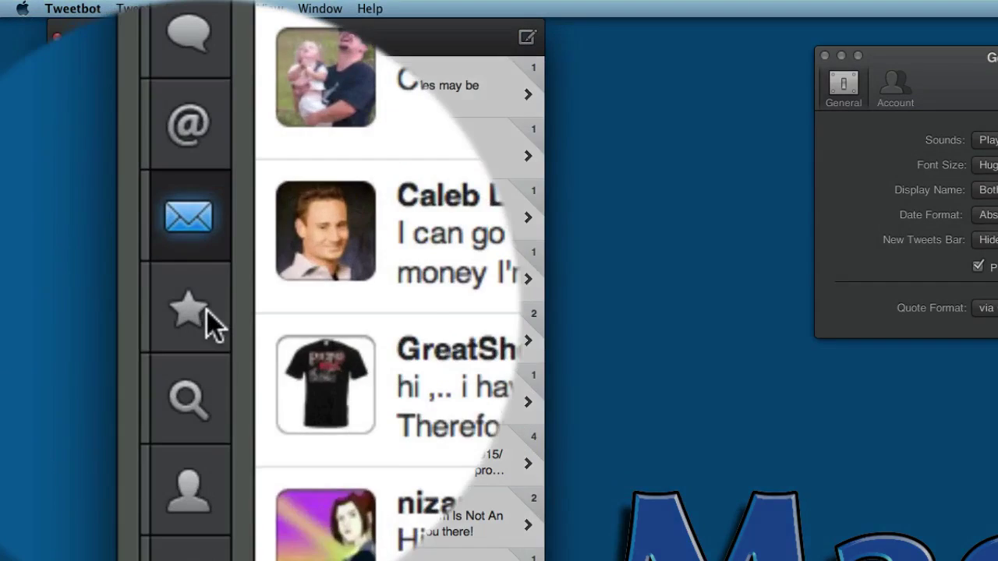
{"action": "left_click", "coordinate": [75, 239]}
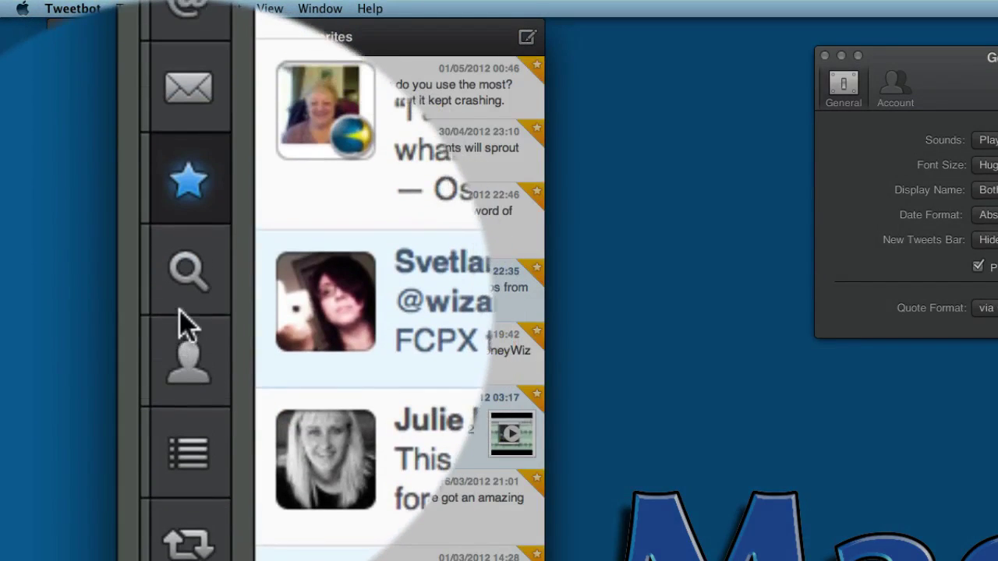
{"action": "left_click", "coordinate": [184, 310]}
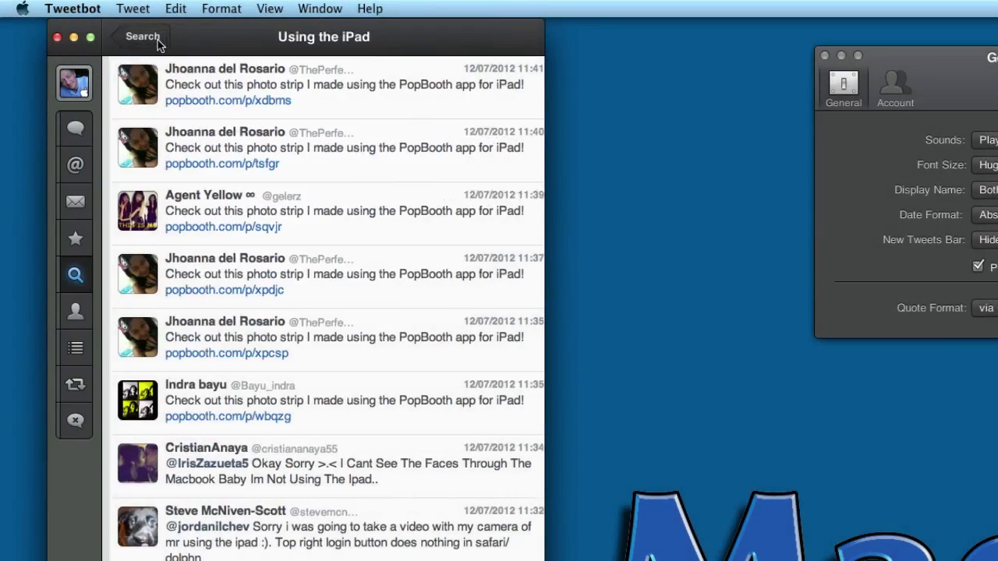
{"action": "left_click", "coordinate": [143, 37]}
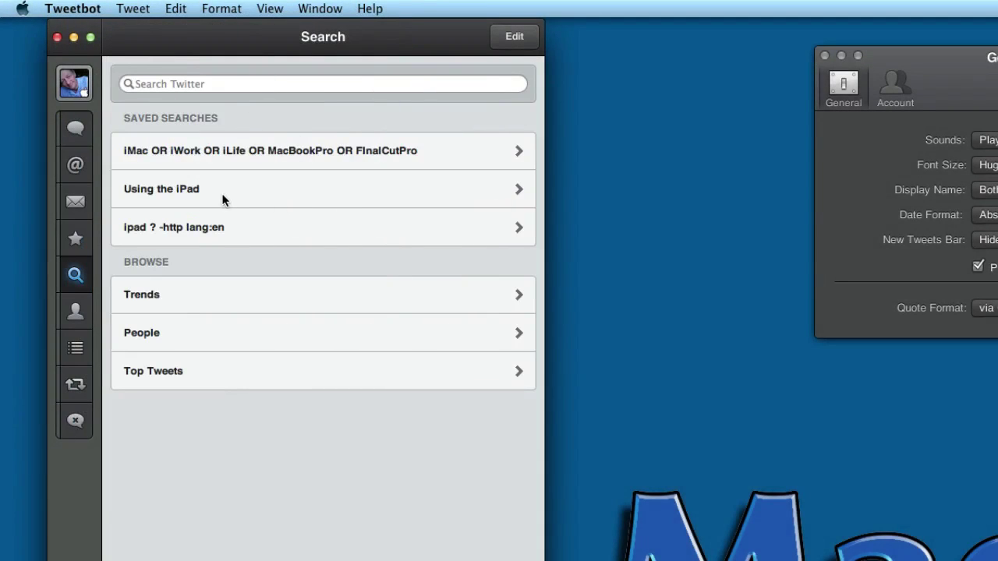
Run the saved search for iMac, iWork, iLife, MacBookPro or FInalCutPro and follow the author of the iMac Retina tweet
{"action": "left_click", "coordinate": [337, 153]}
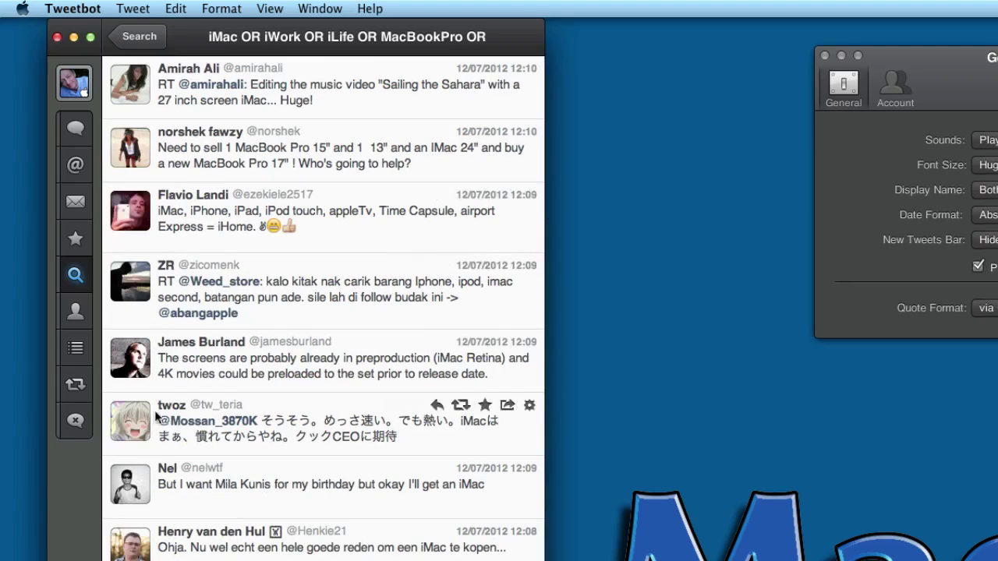
{"action": "left_click", "coordinate": [138, 354]}
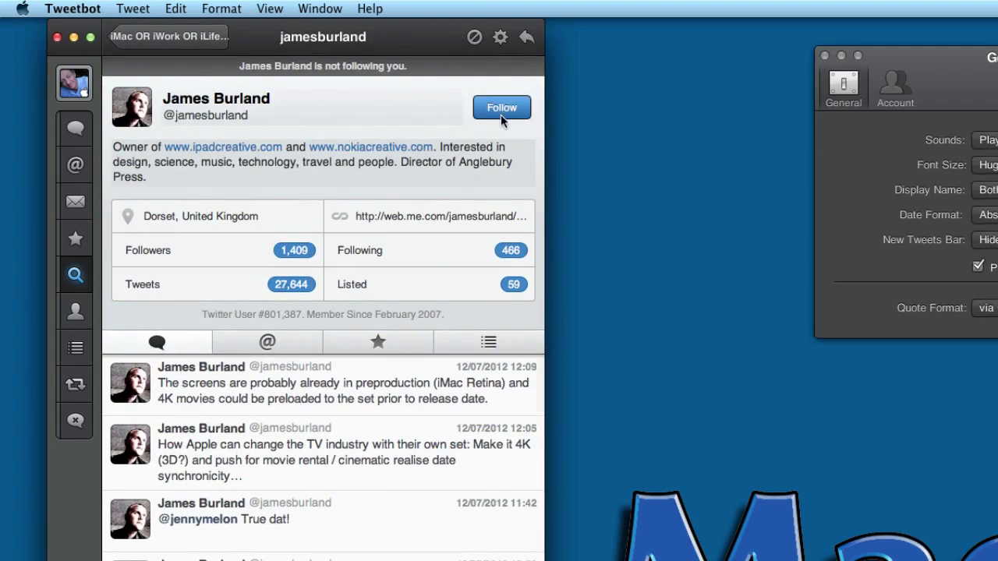
{"action": "left_click", "coordinate": [505, 109]}
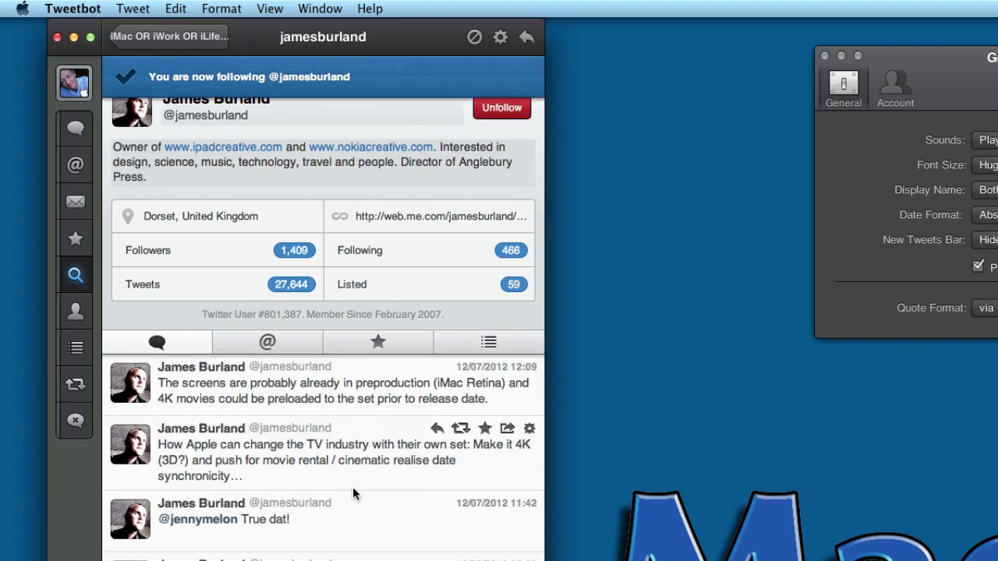
View the account's own profile, the retweets by others and the mute filters
{"action": "key", "text": "super+6"}
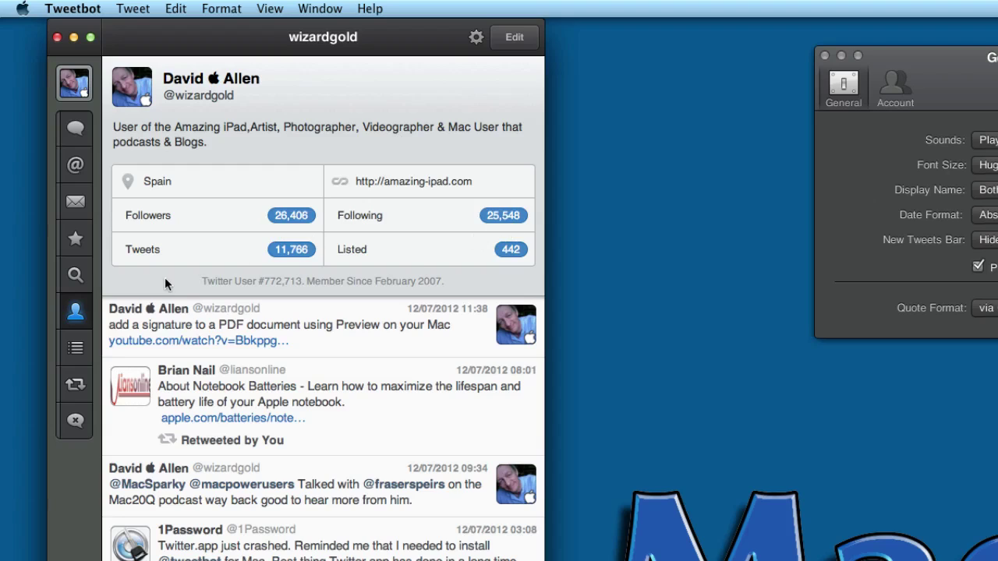
{"action": "left_click", "coordinate": [78, 393]}
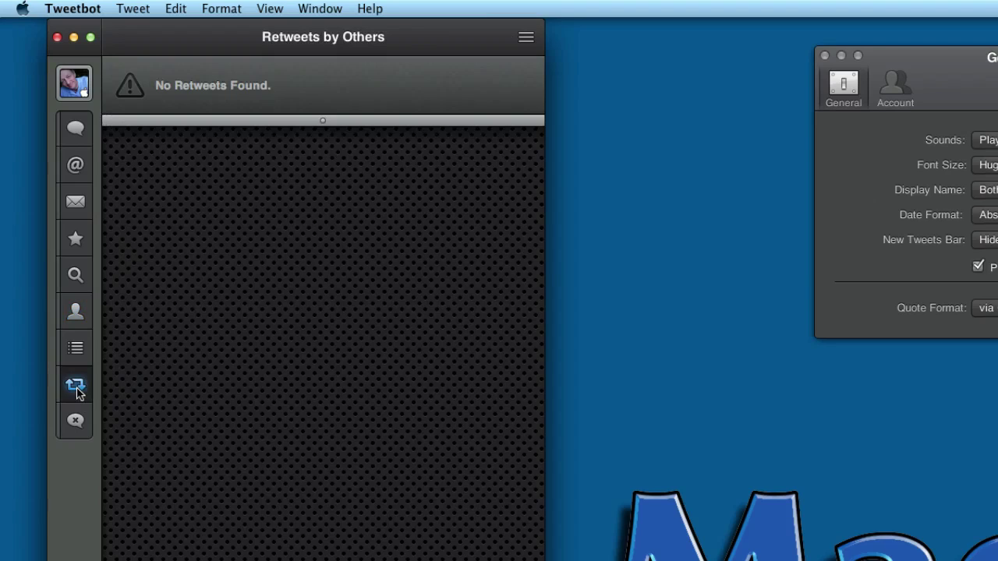
{"action": "left_click", "coordinate": [77, 431]}
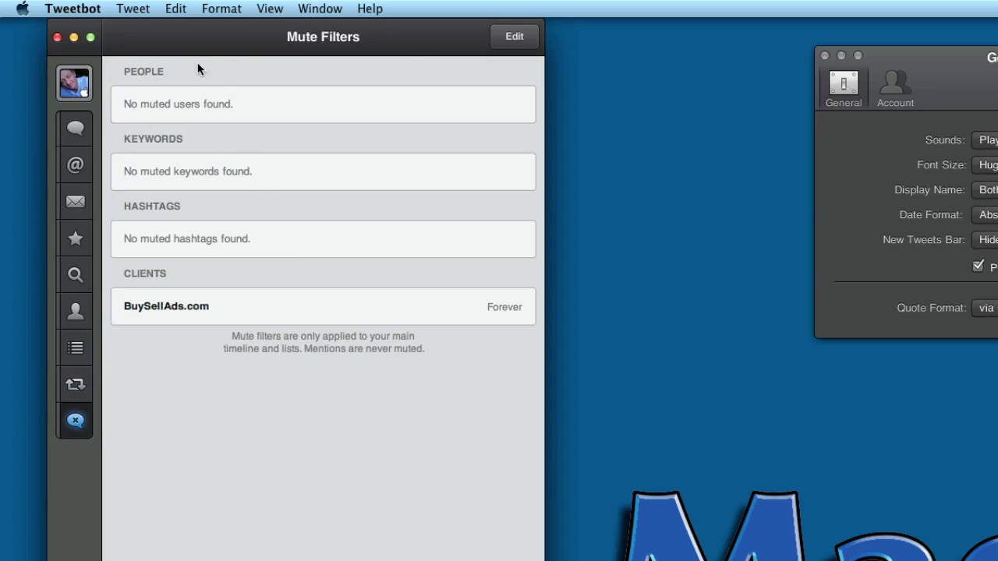
Edit the mute filters and choose 2ckbank as a client to mute
{"action": "left_click", "coordinate": [516, 39]}
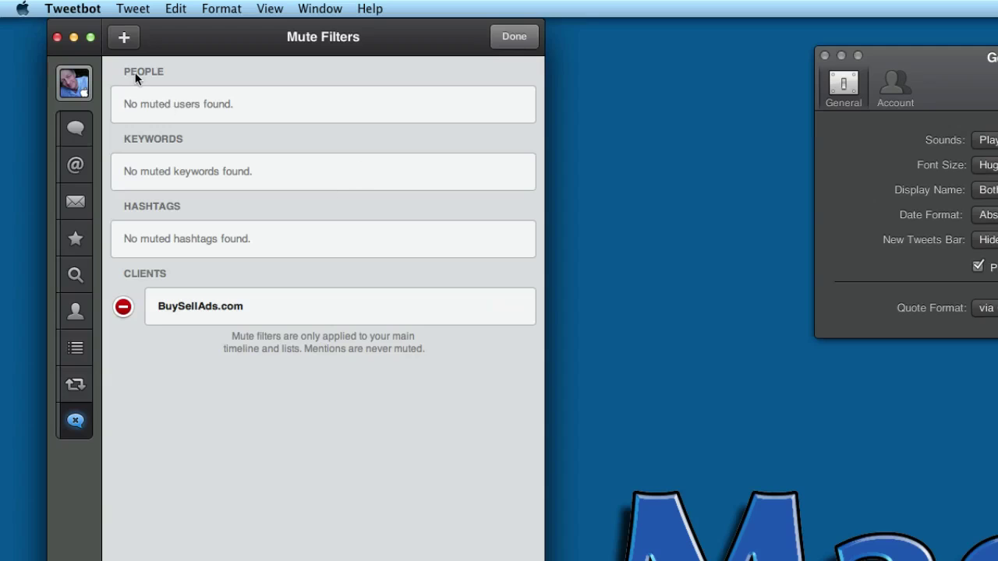
{"action": "left_click", "coordinate": [125, 38]}
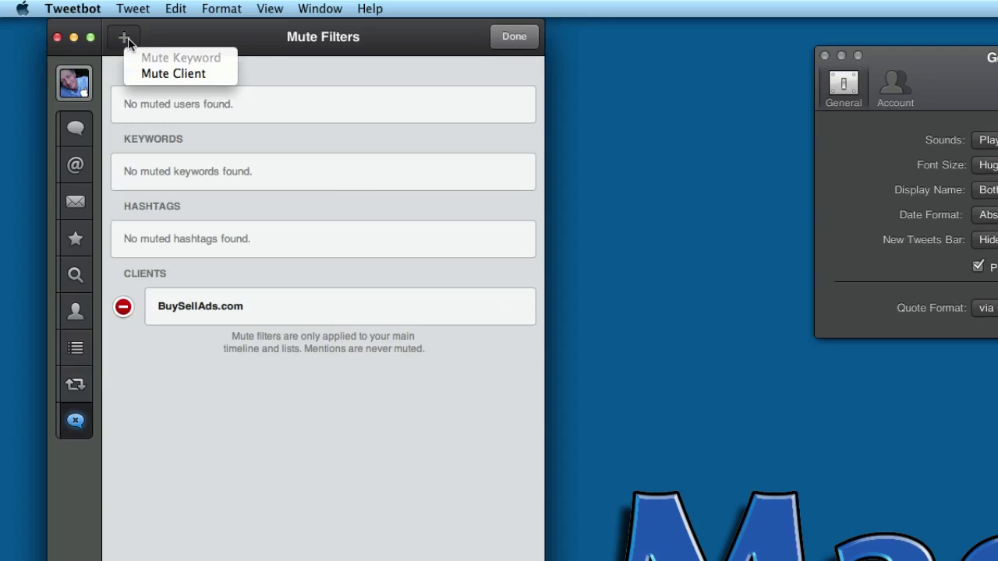
{"action": "left_click", "coordinate": [202, 72]}
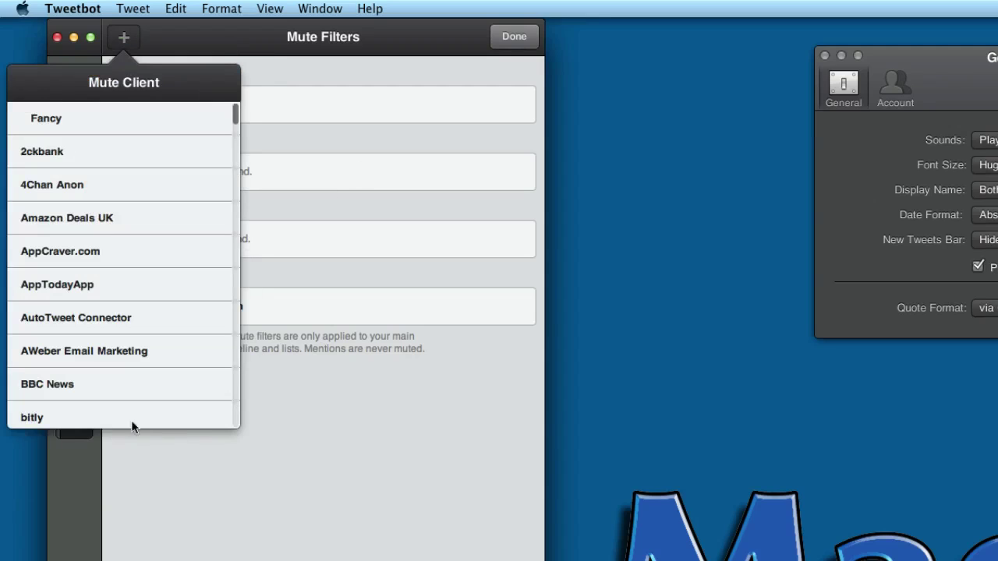
{"action": "left_click", "coordinate": [114, 154]}
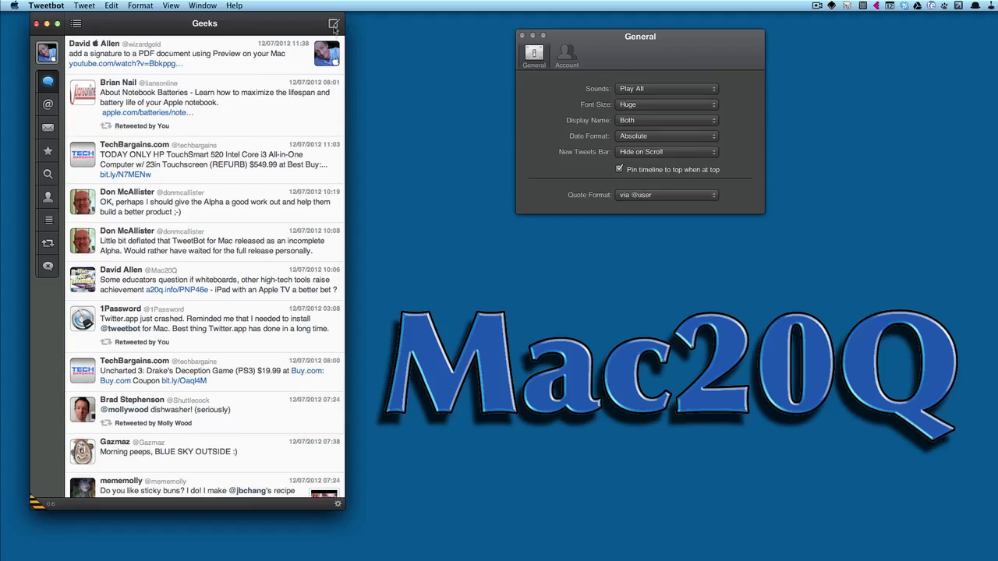
Start a new tweet, try to add an image to it, and discard the draft
{"action": "left_click", "coordinate": [334, 25]}
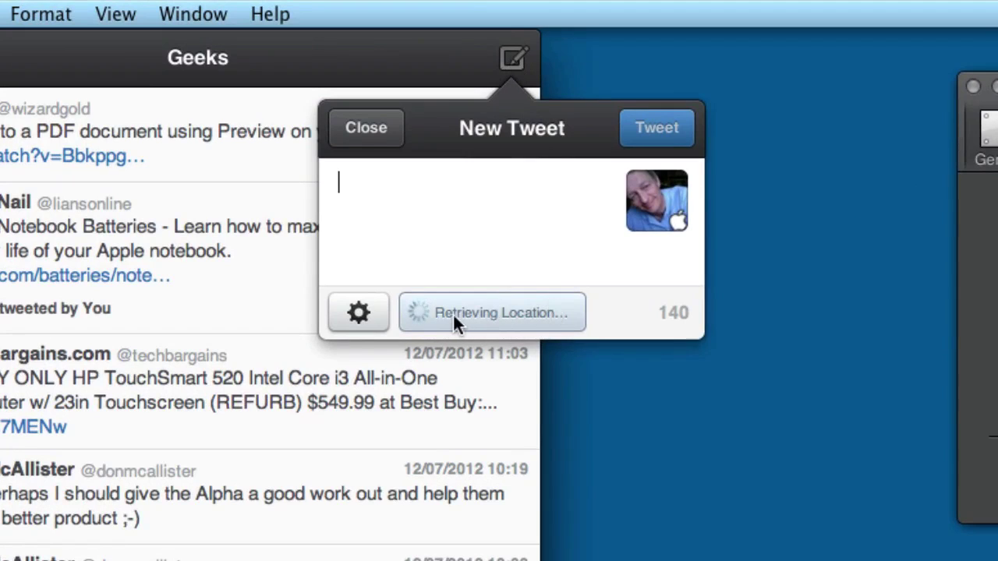
{"action": "left_click", "coordinate": [367, 315]}
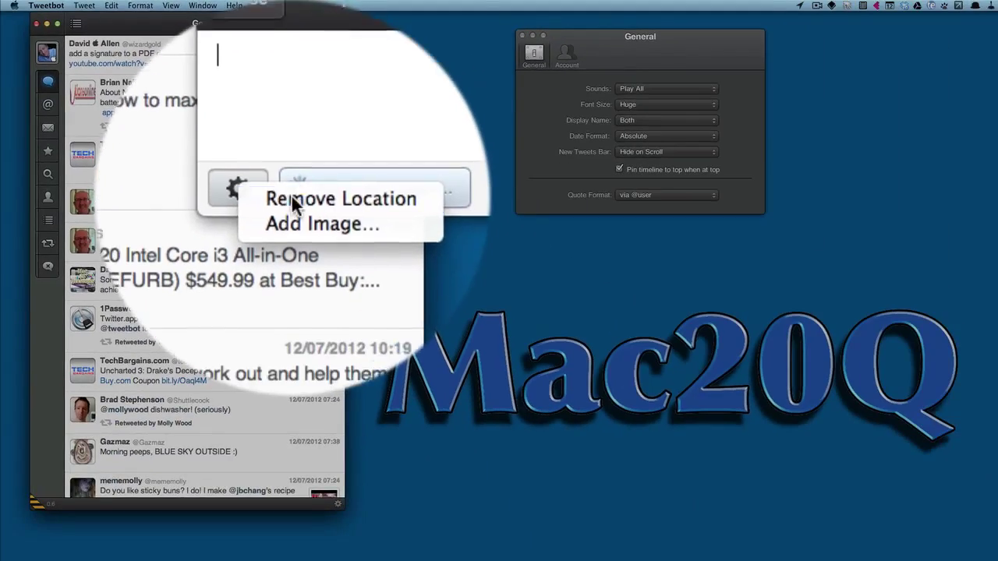
{"action": "left_click", "coordinate": [295, 196]}
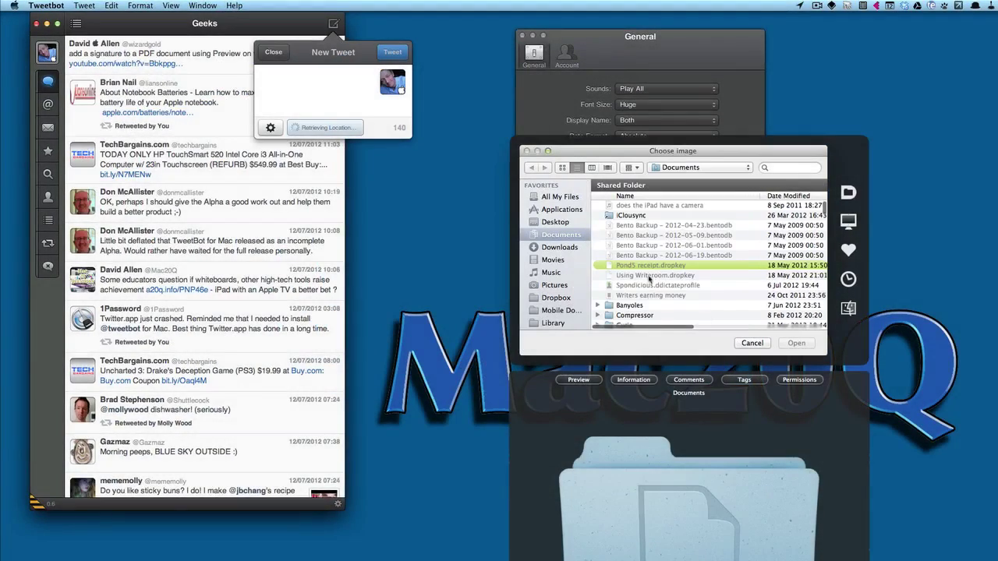
{"action": "left_click", "coordinate": [752, 344]}
{"action": "key", "text": "Escape"}
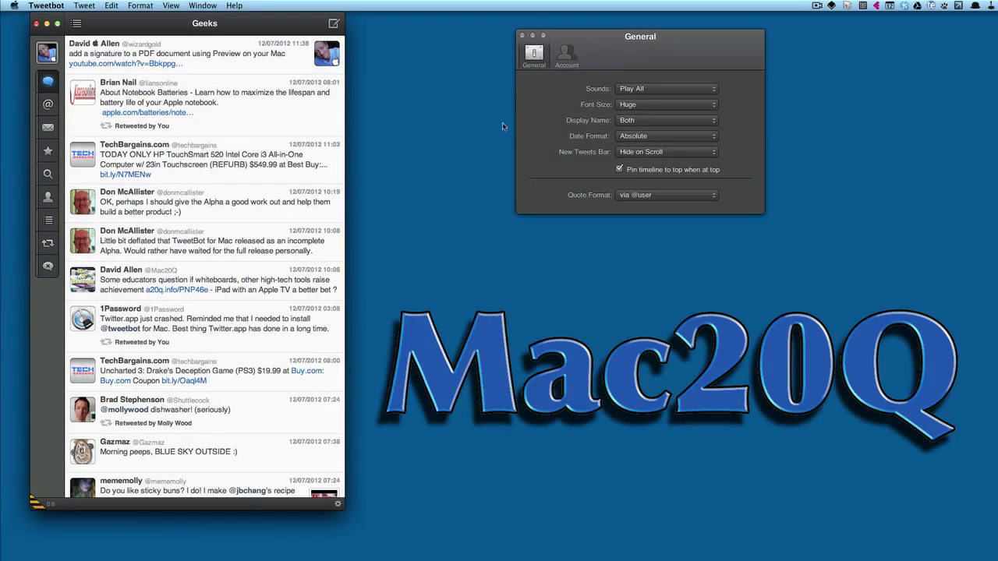
Close the General preferences and show the account's Lists in the main window
{"action": "left_click", "coordinate": [522, 36]}
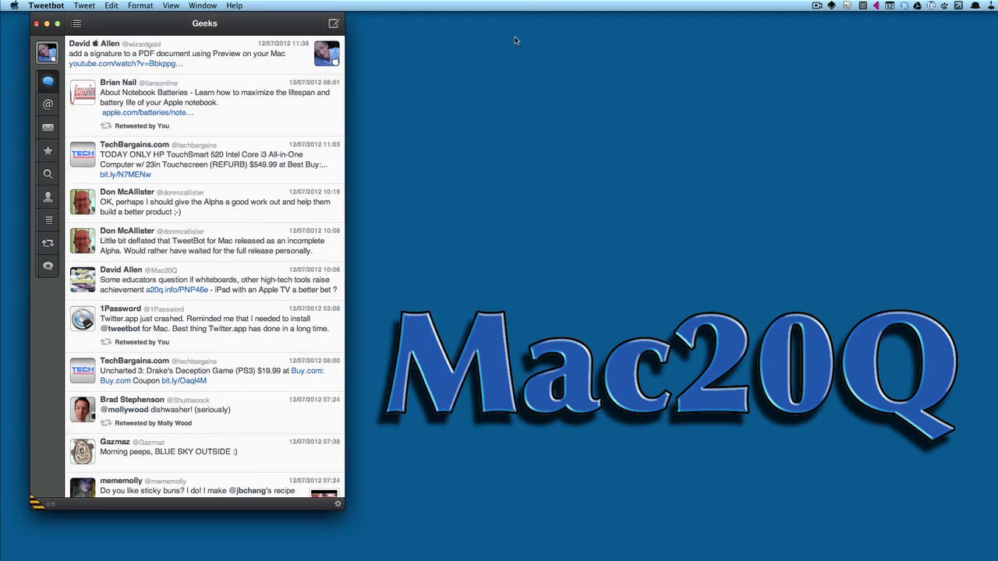
{"action": "left_click", "coordinate": [85, 10]}
{"action": "mouse_move", "coordinate": [61, 7]}
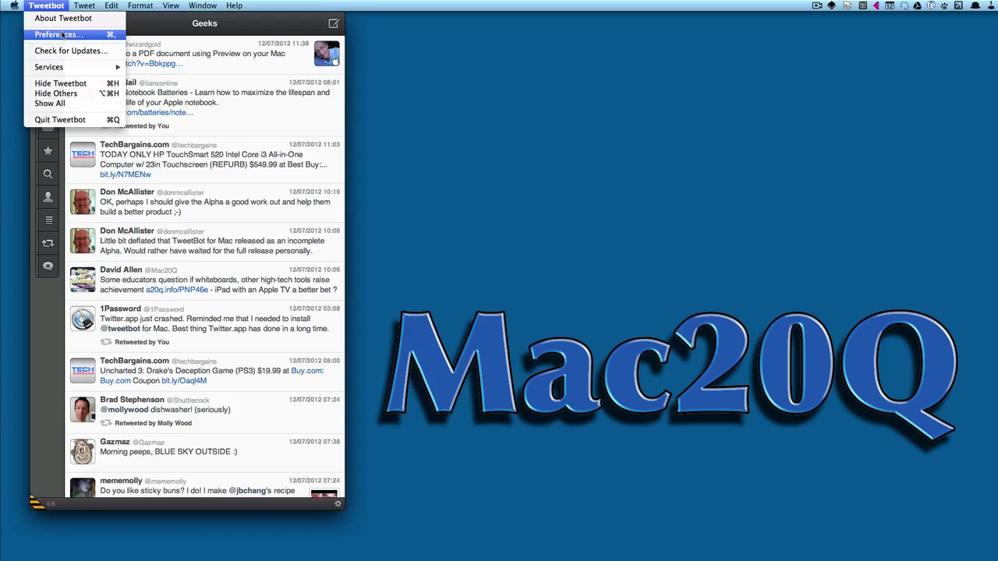
{"action": "mouse_move", "coordinate": [203, 7]}
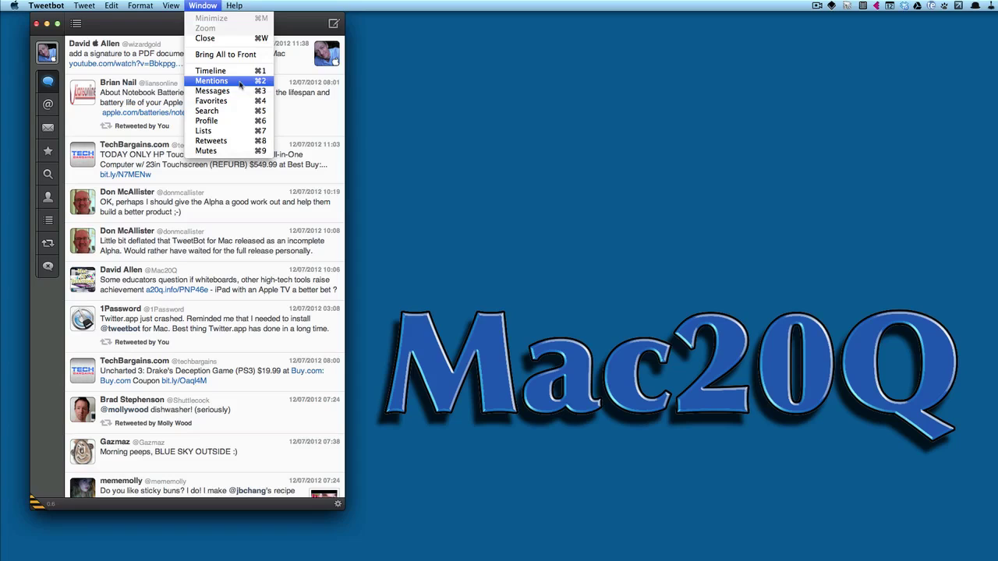
{"action": "left_click", "coordinate": [238, 135]}
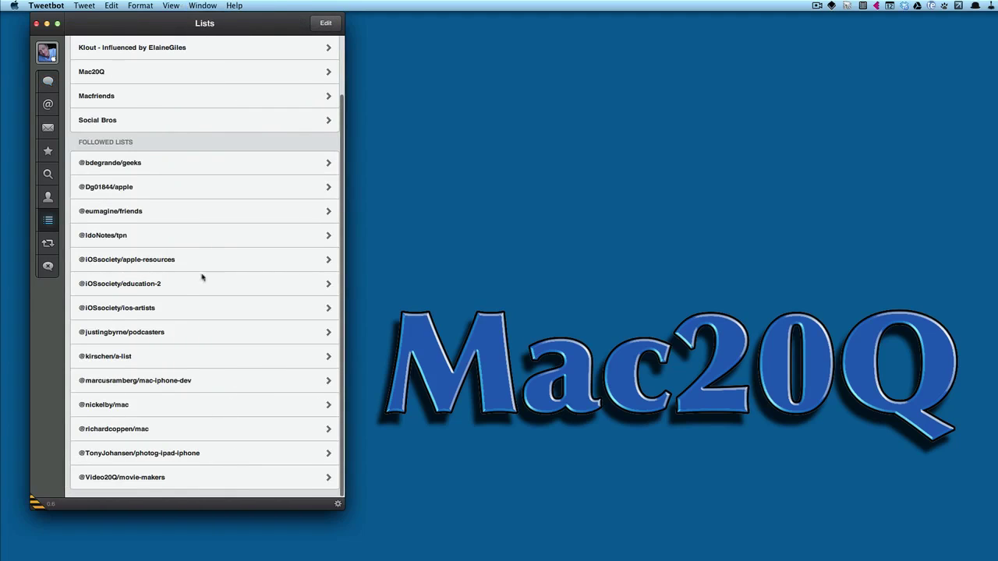
Reopen the General preferences and return to the main window
{"action": "left_click", "coordinate": [57, 7]}
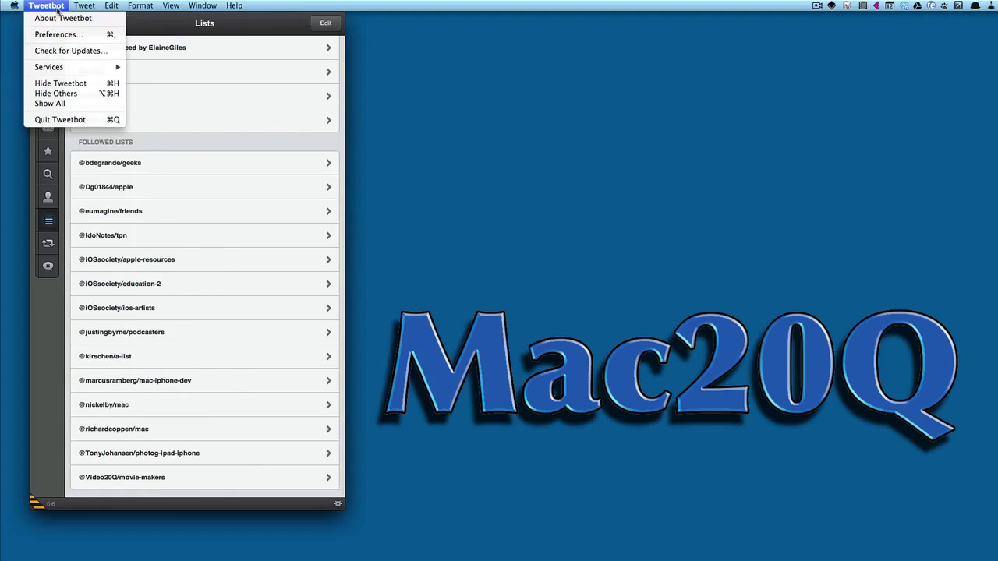
{"action": "left_click", "coordinate": [85, 35]}
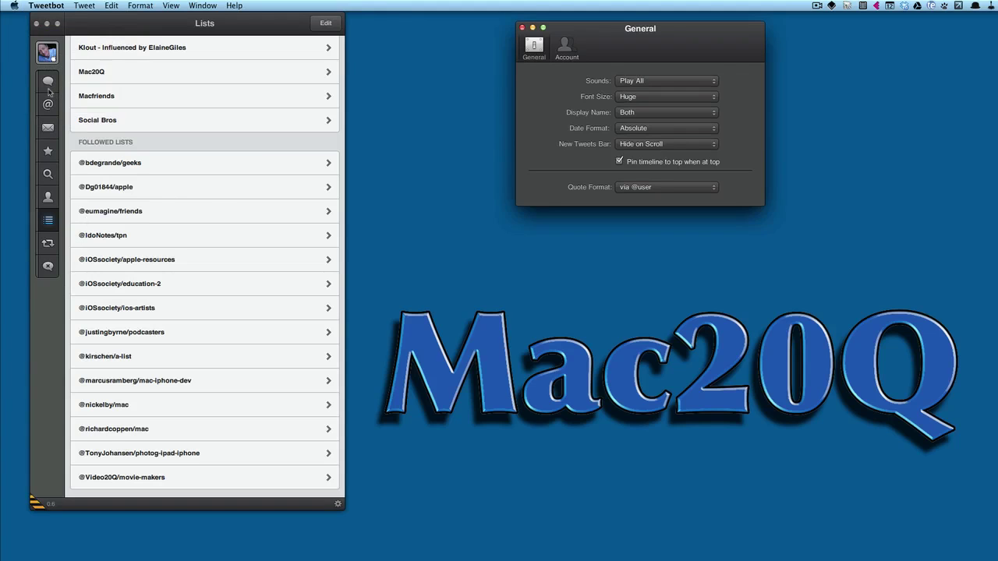
{"action": "left_click", "coordinate": [51, 58]}
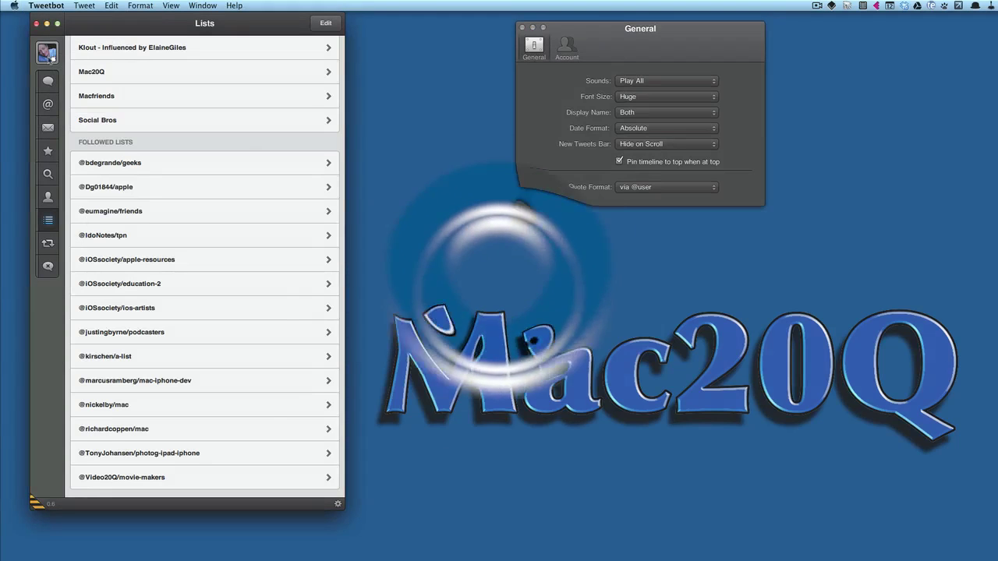
Open an additional timeline window and place it beside the main window
{"action": "left_click", "coordinate": [78, 7]}
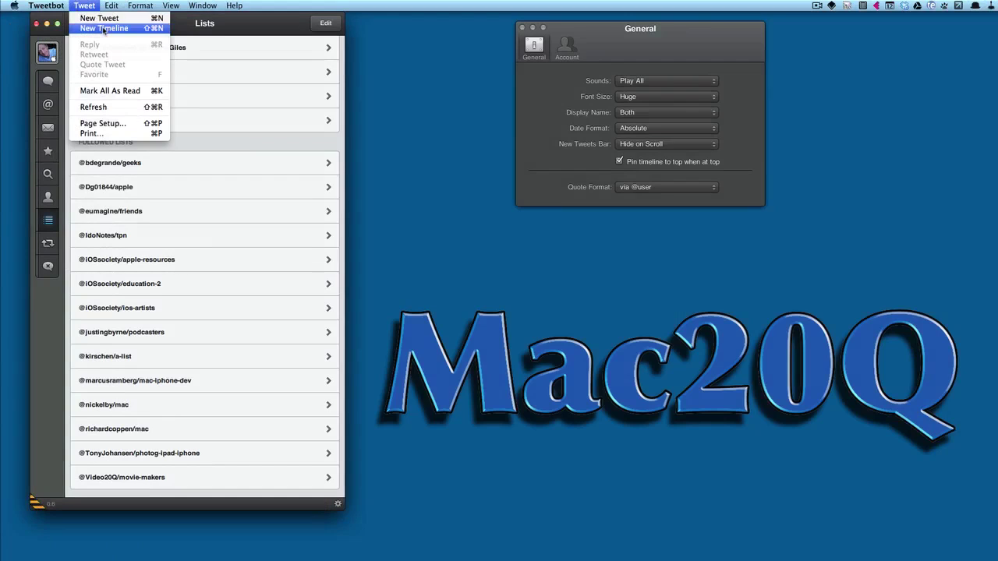
{"action": "left_click", "coordinate": [104, 30]}
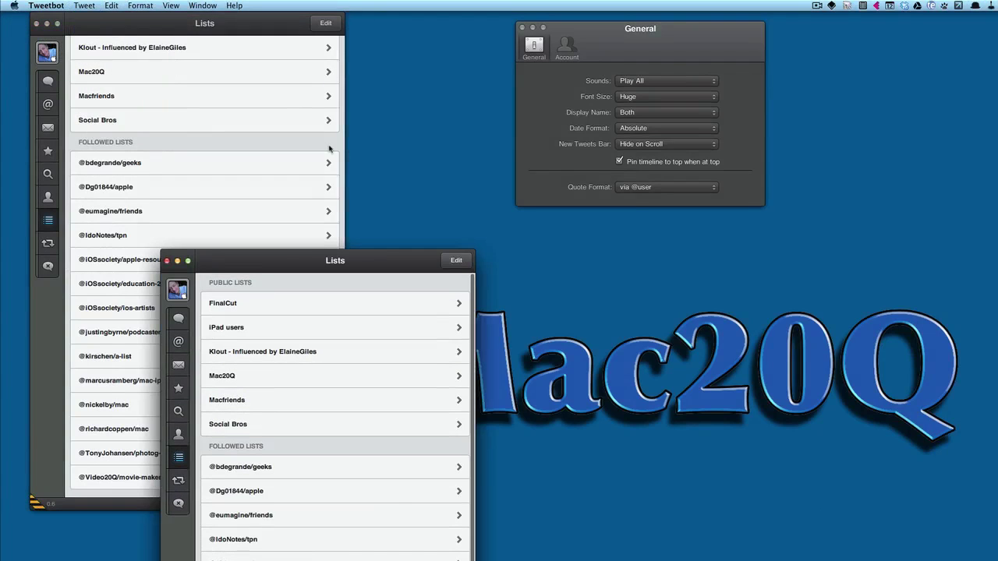
{"action": "left_click_drag", "start_coordinate": [285, 264], "coordinate": [510, 51]}
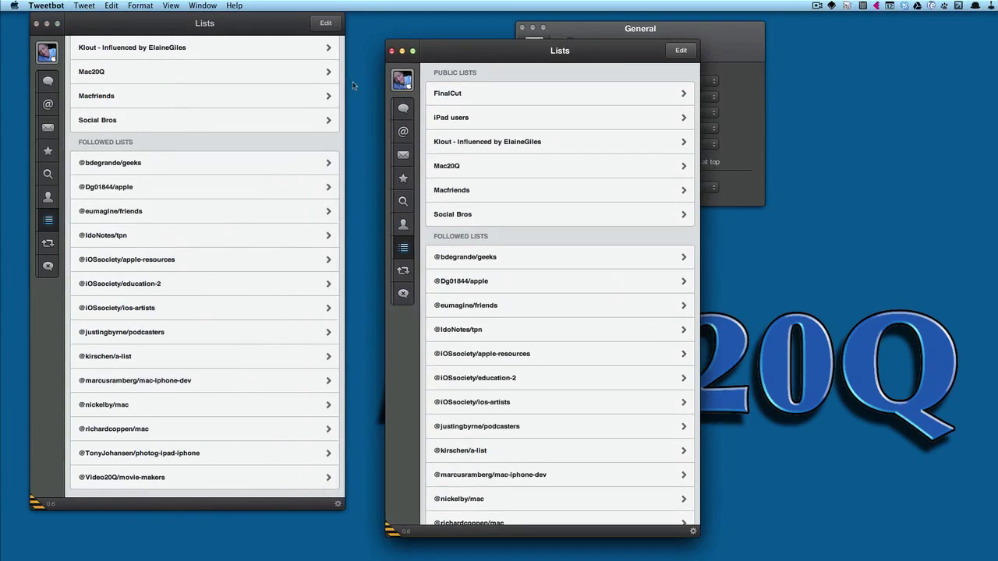
Switch the additional window to the second account, view its timeline and close that window
{"action": "left_click", "coordinate": [403, 80]}
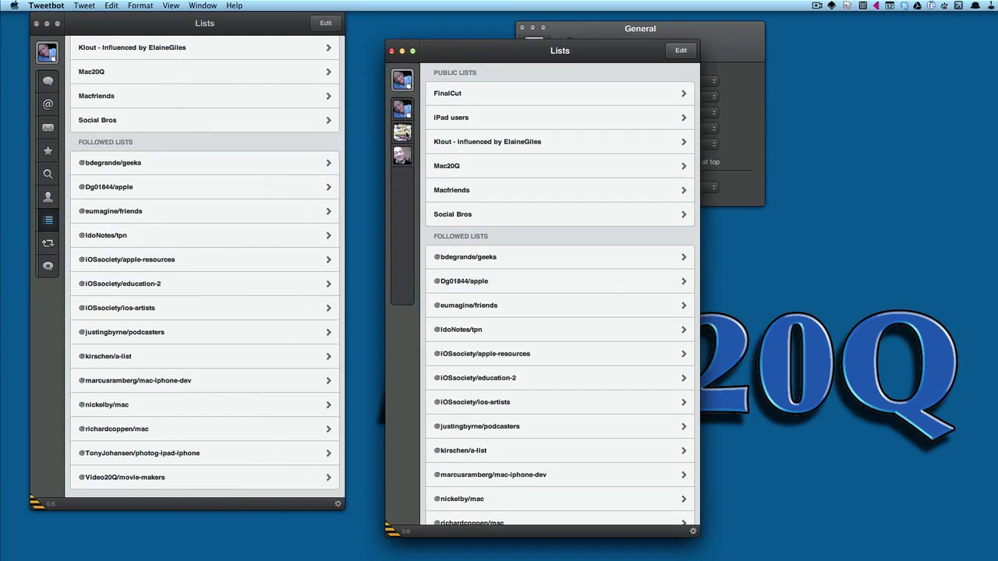
{"action": "left_click", "coordinate": [402, 133]}
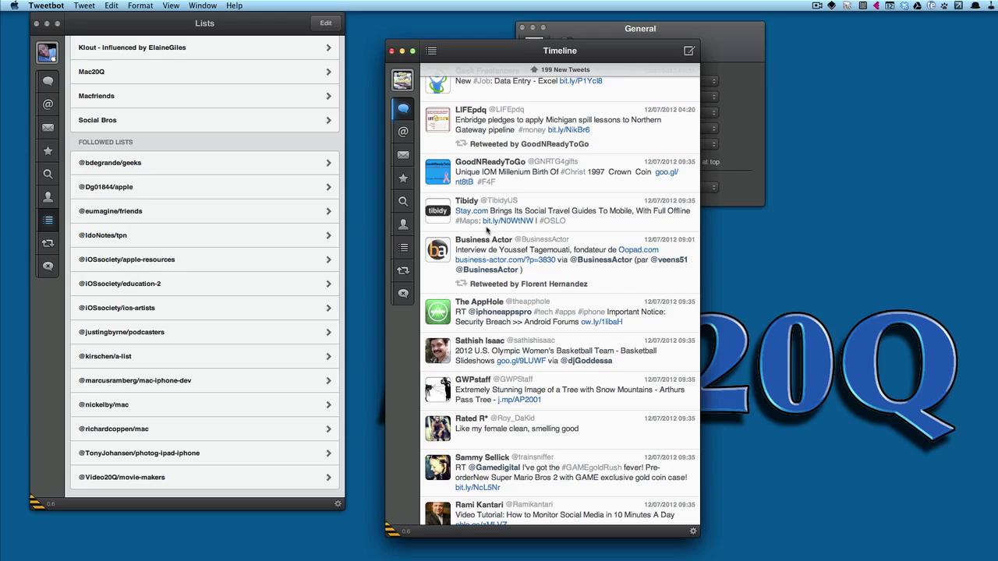
{"action": "left_click", "coordinate": [391, 50]}
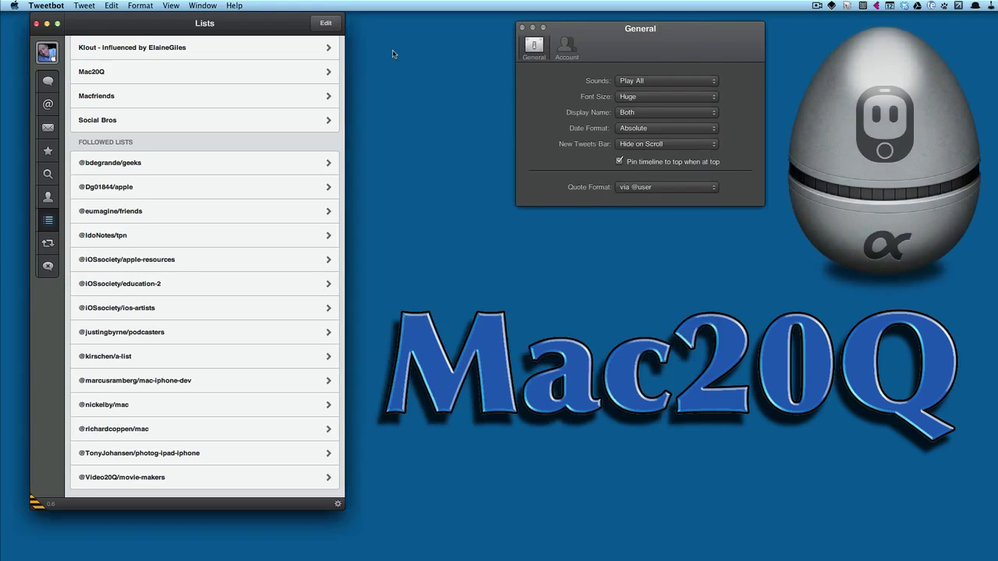